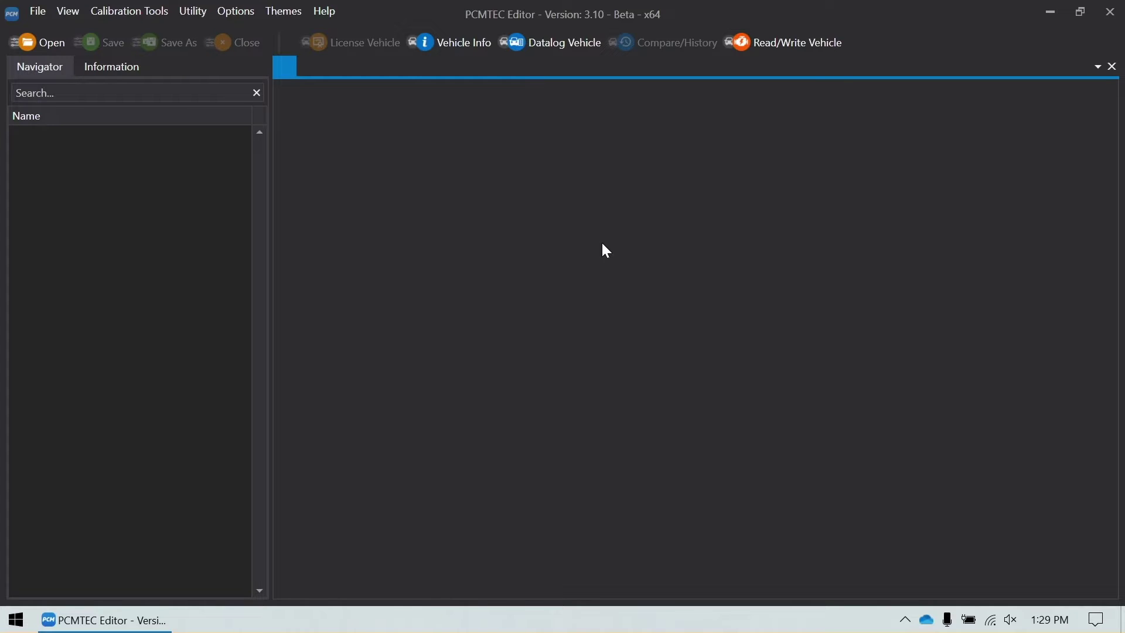
Step: Load "KR3A-SEMS2B-BJP from repo unlicensed" into the FMT Custom OS Configuration wizard and merge the license info from "my tune licensed"
{"action": "left_click", "coordinate": [131, 9]}
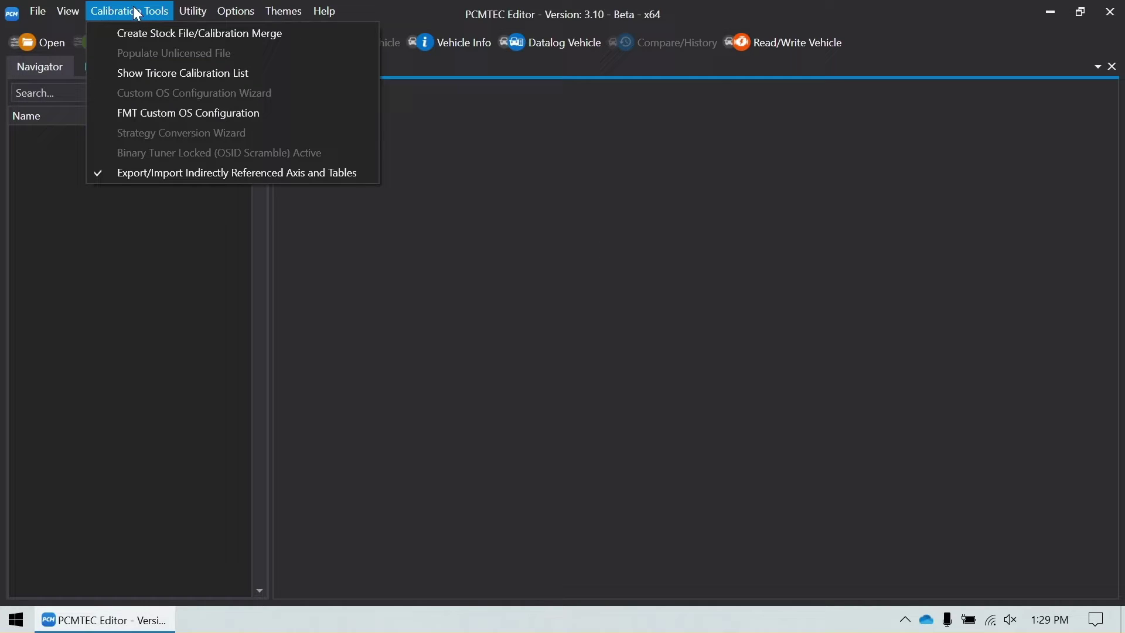
{"action": "left_click", "coordinate": [181, 119]}
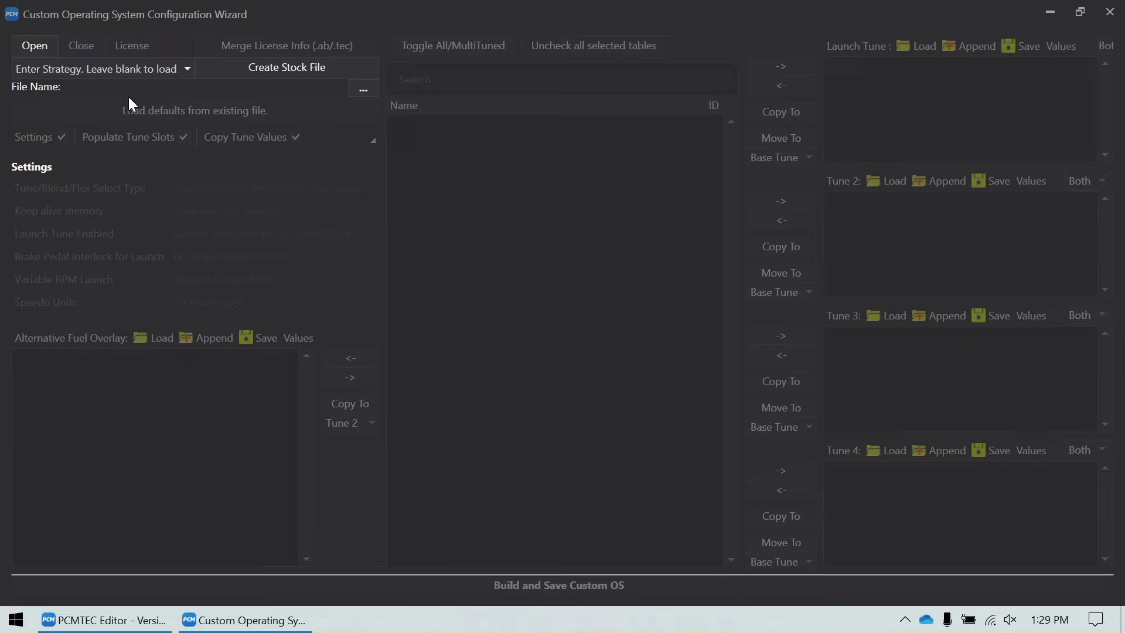
{"action": "left_click", "coordinate": [37, 45]}
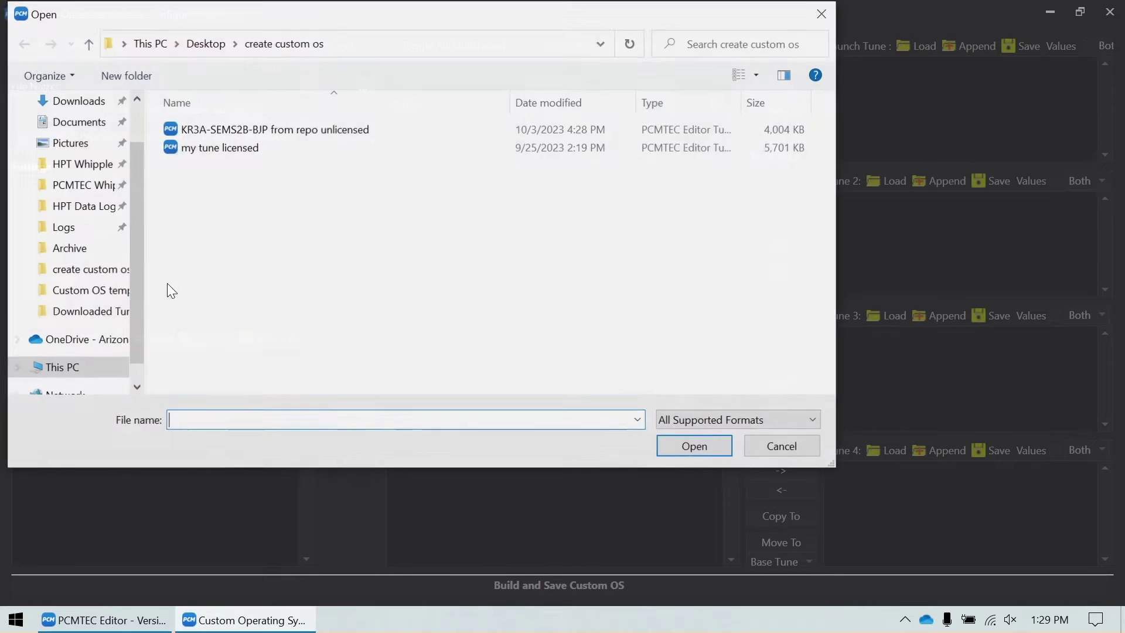
{"action": "double_click", "coordinate": [330, 130]}
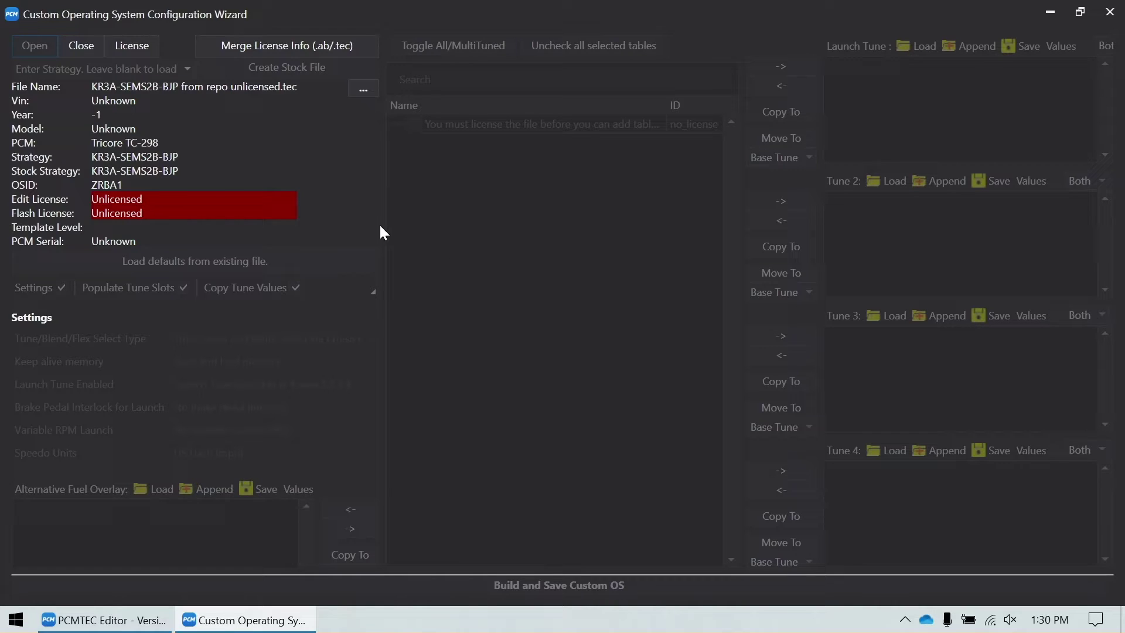
{"action": "left_click", "coordinate": [273, 46]}
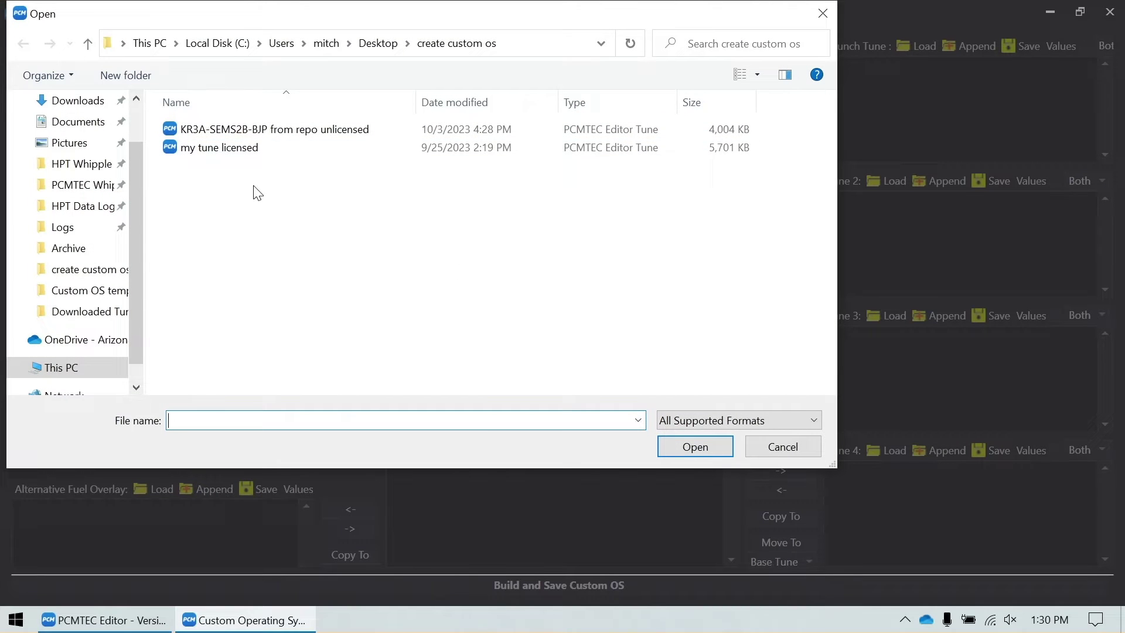
{"action": "double_click", "coordinate": [293, 150]}
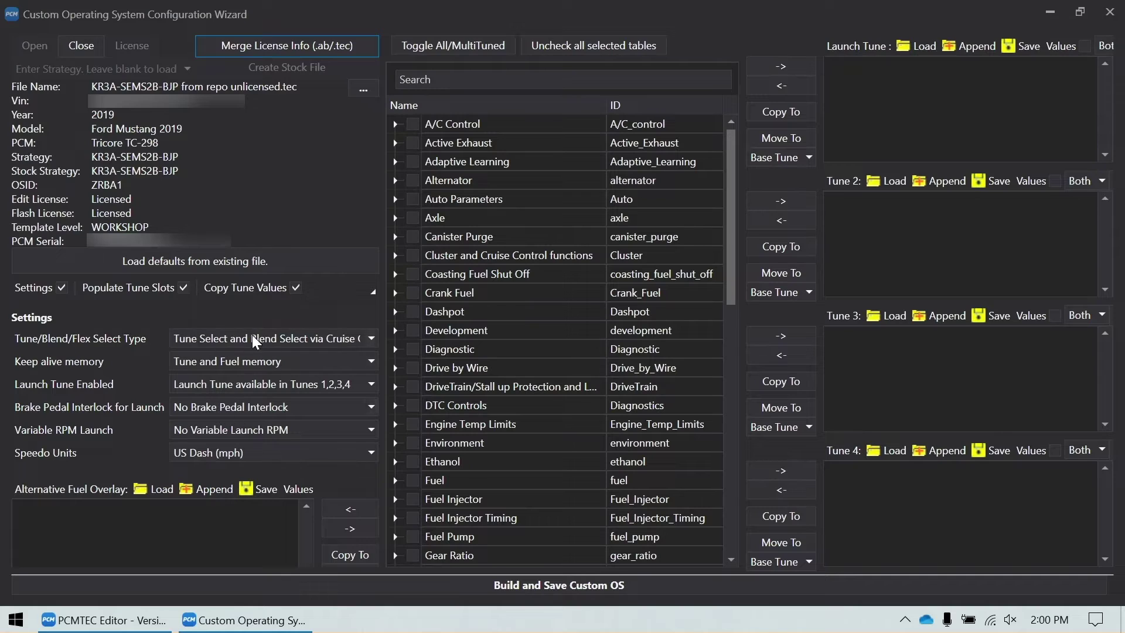
Step: Set the tune/blend/flex select type to Tune Select and User Flex Fuel Select via Cruise Control, with keep alive memory as Fuel only memory
{"action": "left_click", "coordinate": [320, 339]}
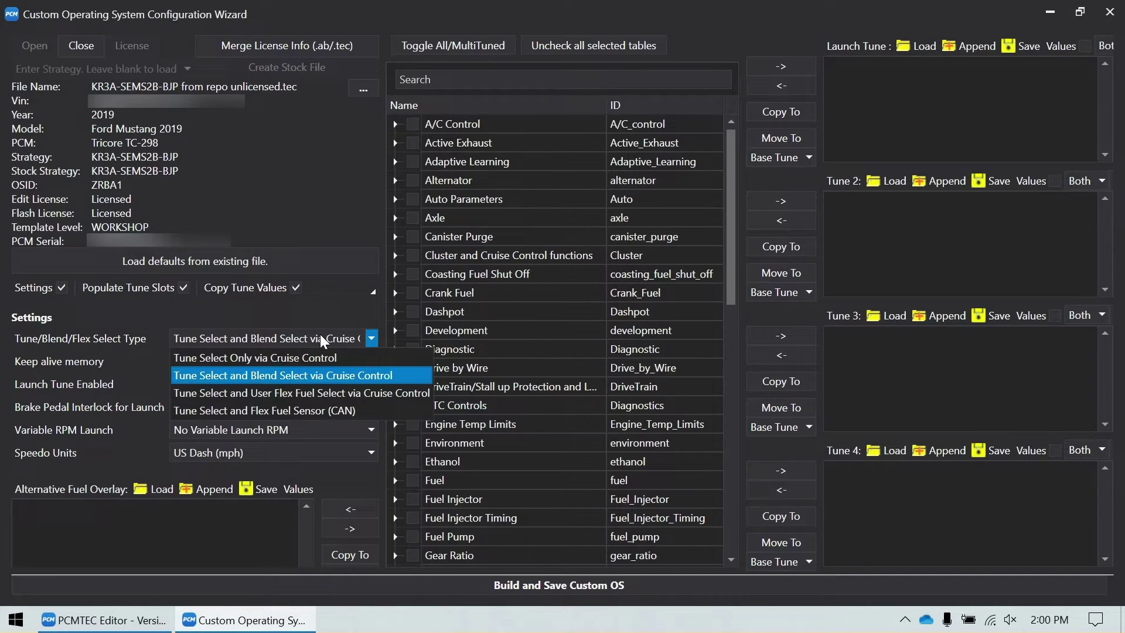
{"action": "left_click", "coordinate": [324, 394]}
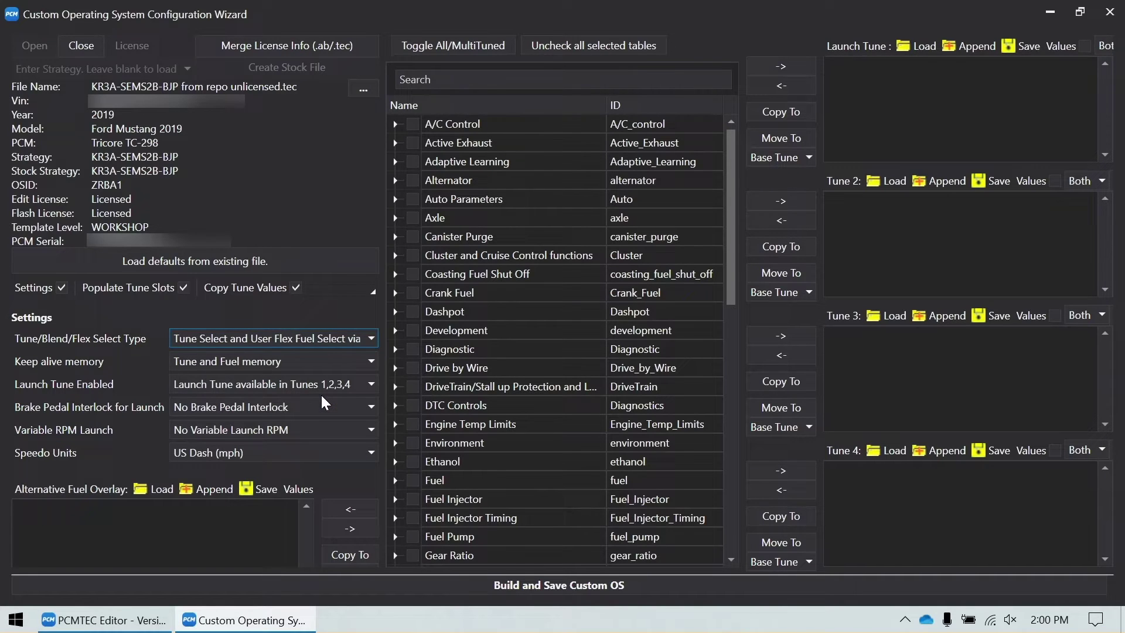
{"action": "left_click", "coordinate": [375, 363]}
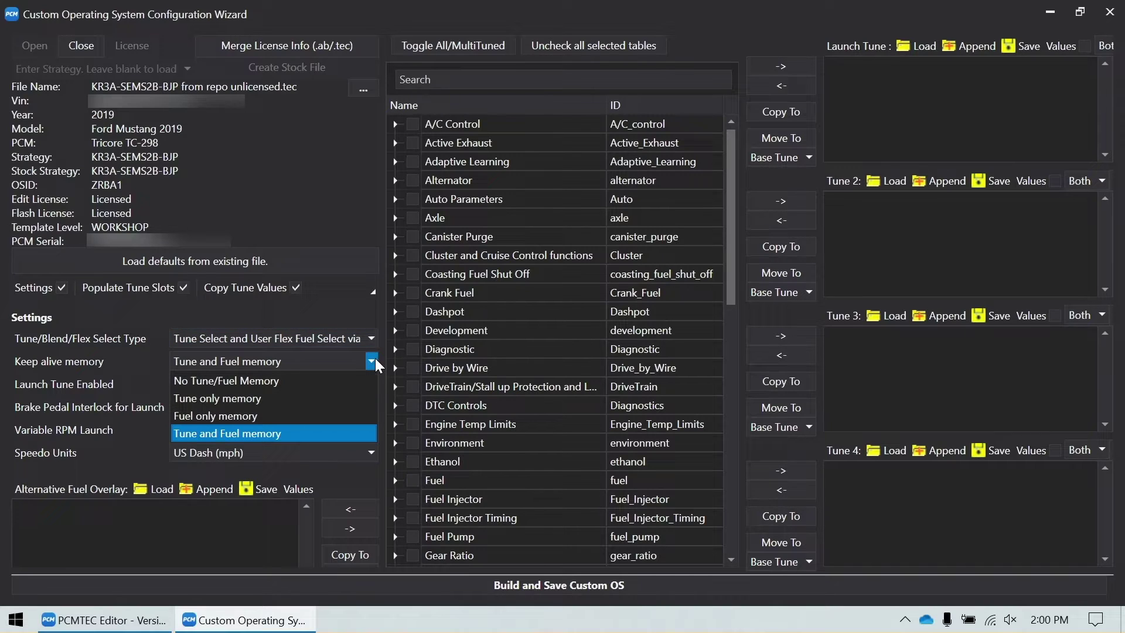
{"action": "left_click", "coordinate": [240, 417]}
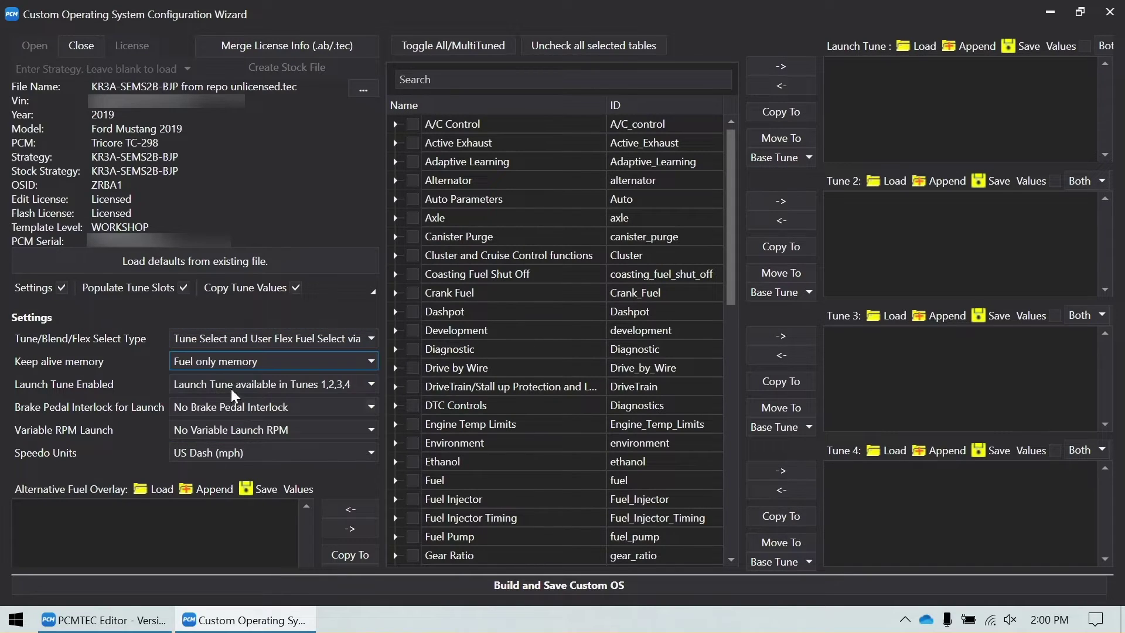
Step: Set Launch Tune Enabled to No Launch Tune and choose US Dash (mph) as the speedo units
{"action": "left_click", "coordinate": [370, 386]}
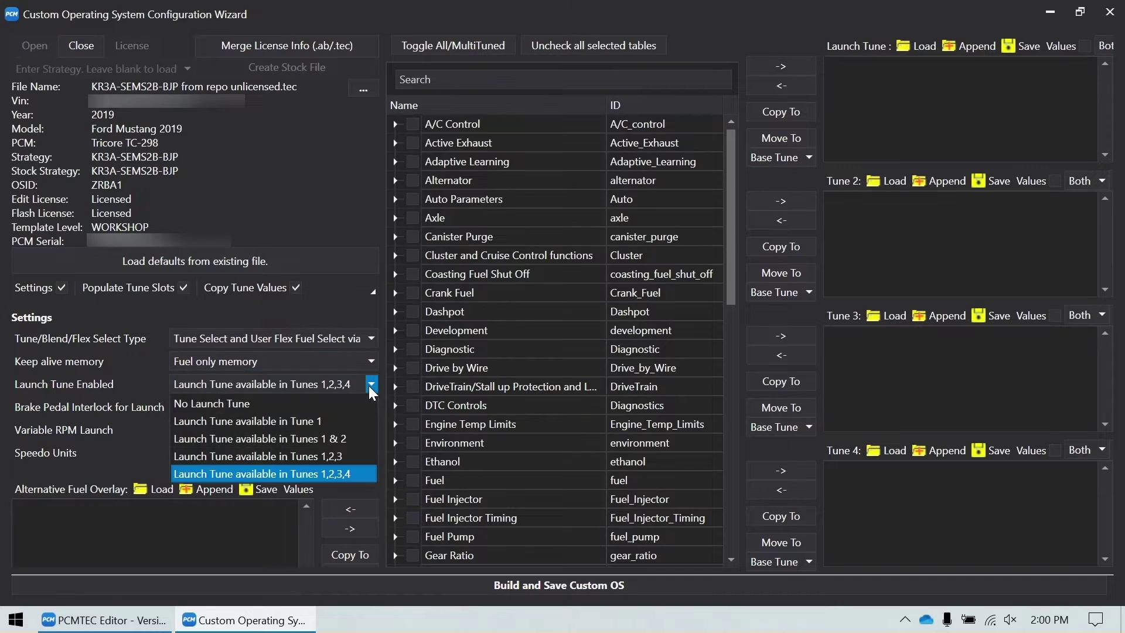
{"action": "left_click", "coordinate": [335, 405]}
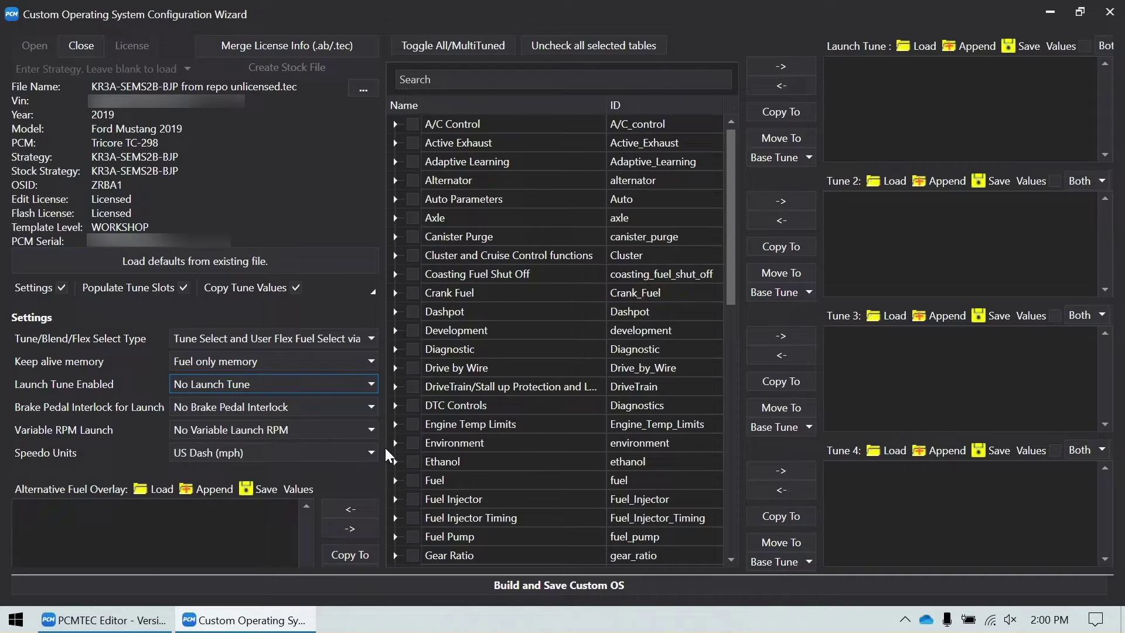
{"action": "left_click", "coordinate": [365, 450]}
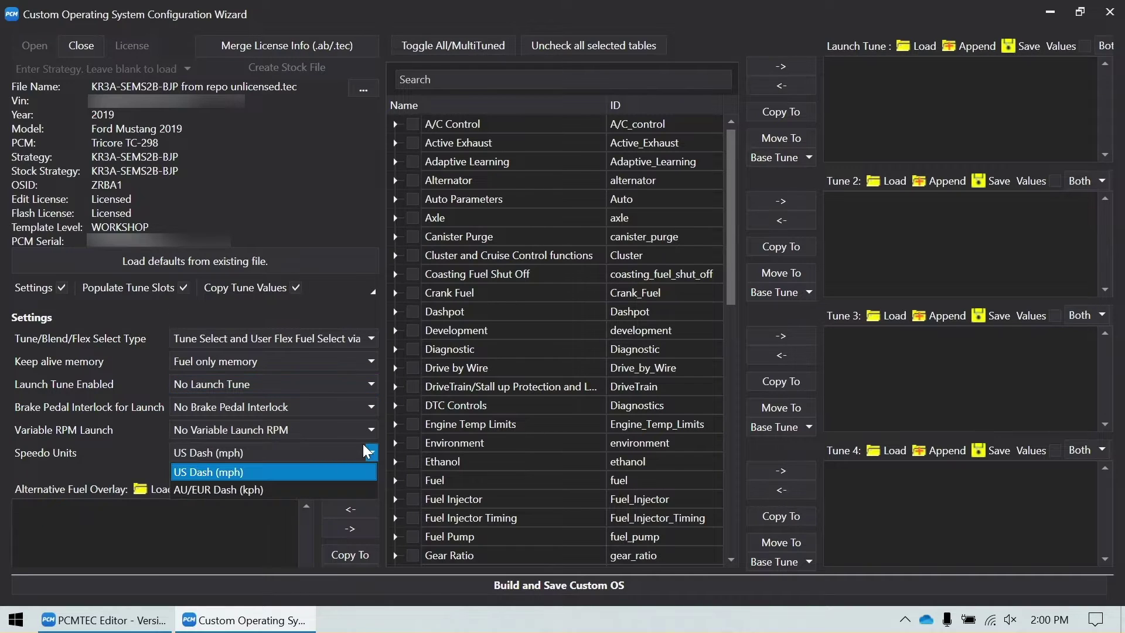
{"action": "left_click", "coordinate": [316, 476]}
Step: Find table 73849, the borderline spark modifier, and add it to the Alternative Fuel Overlay
{"action": "key", "text": "ctrl+f"}
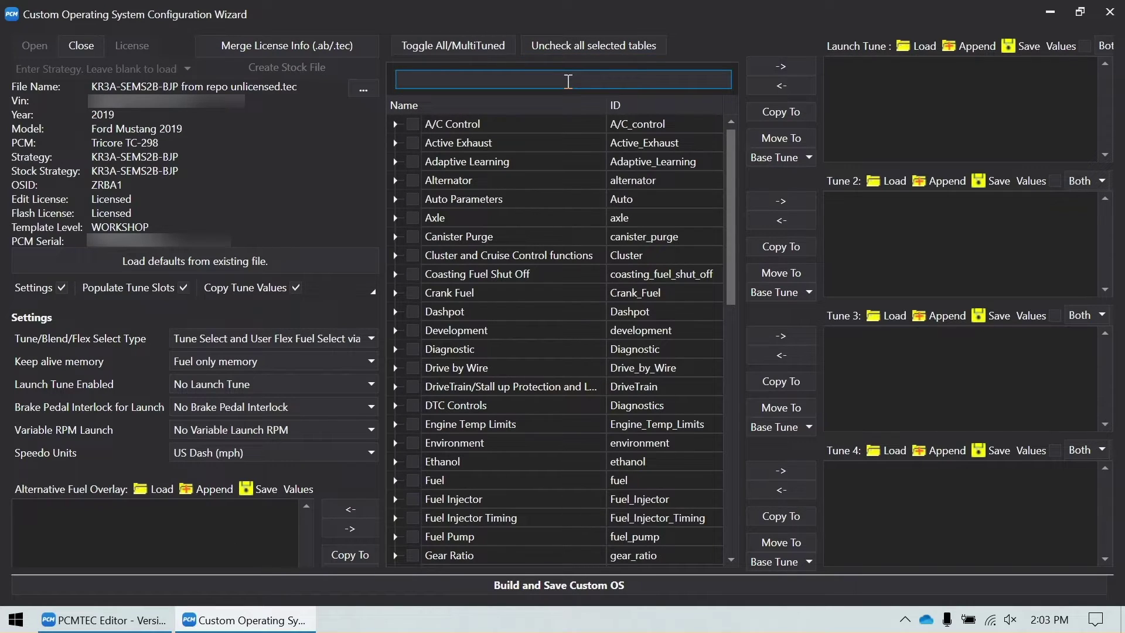
{"action": "type", "text": "73849"}
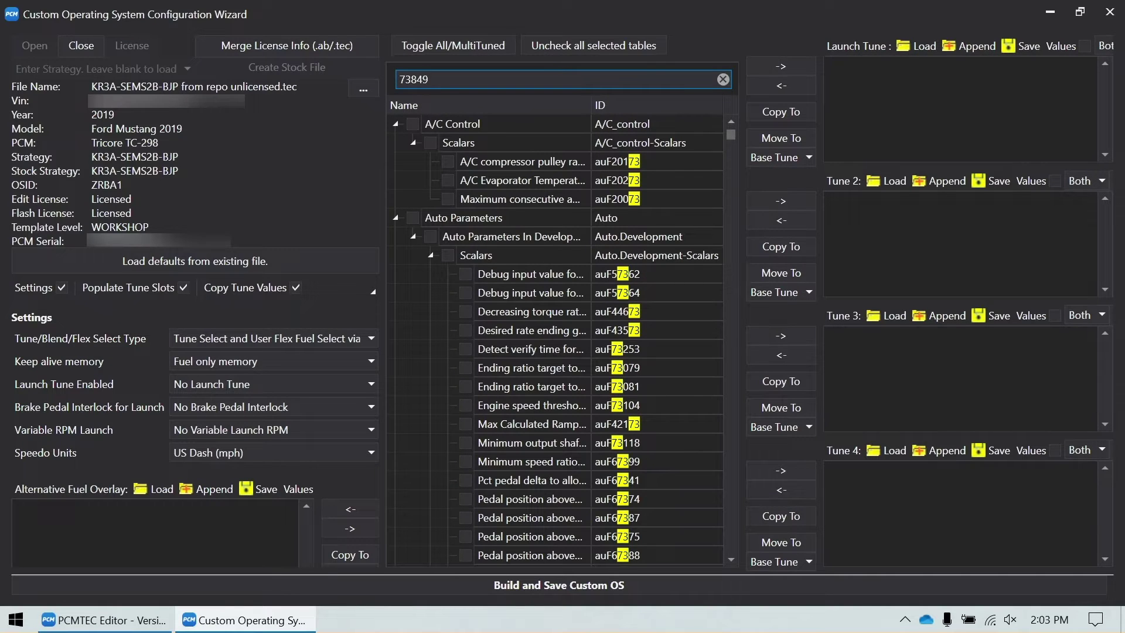
{"action": "left_click", "coordinate": [447, 161]}
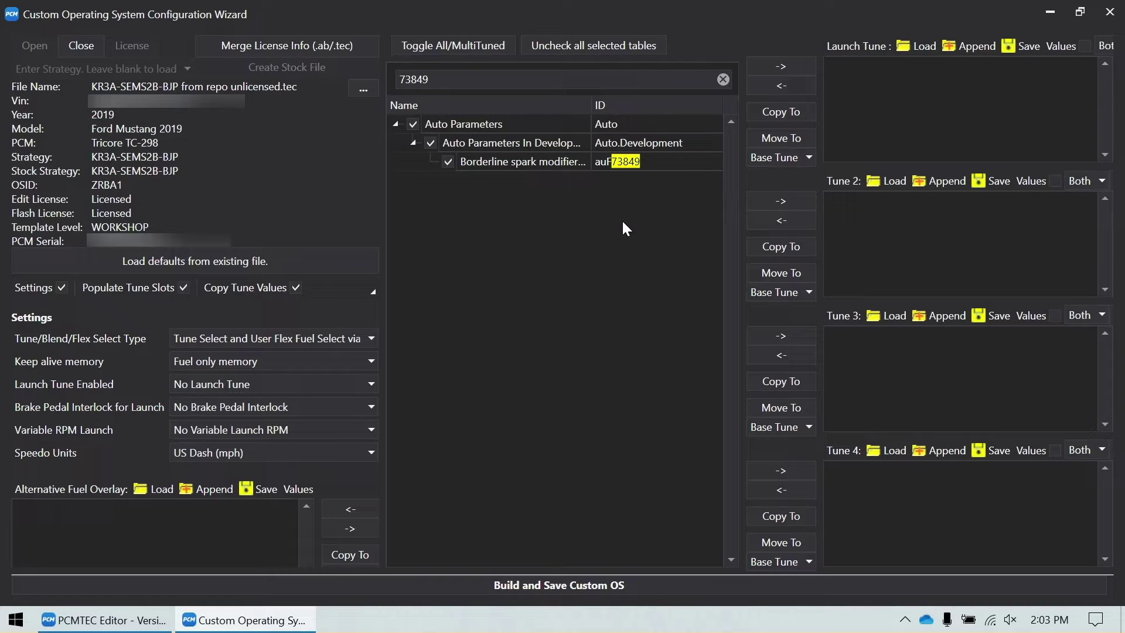
{"action": "left_click", "coordinate": [351, 508]}
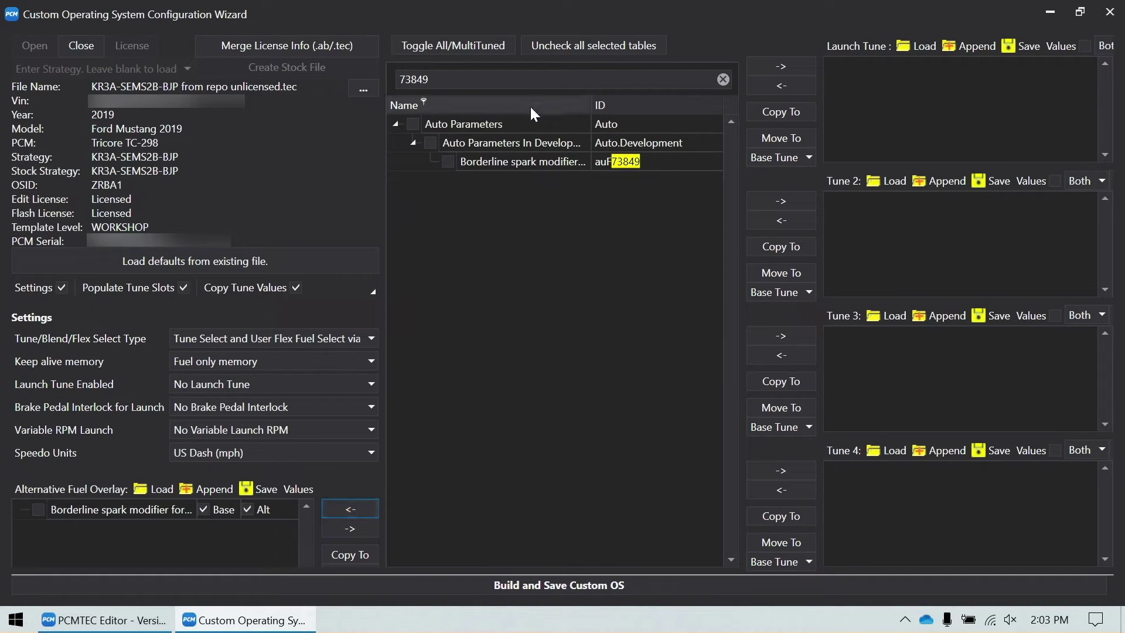
Step: Find table 60949, the desired crank fuel mass, and add it to the Alternative Fuel Overlay
{"action": "left_click", "coordinate": [723, 79]}
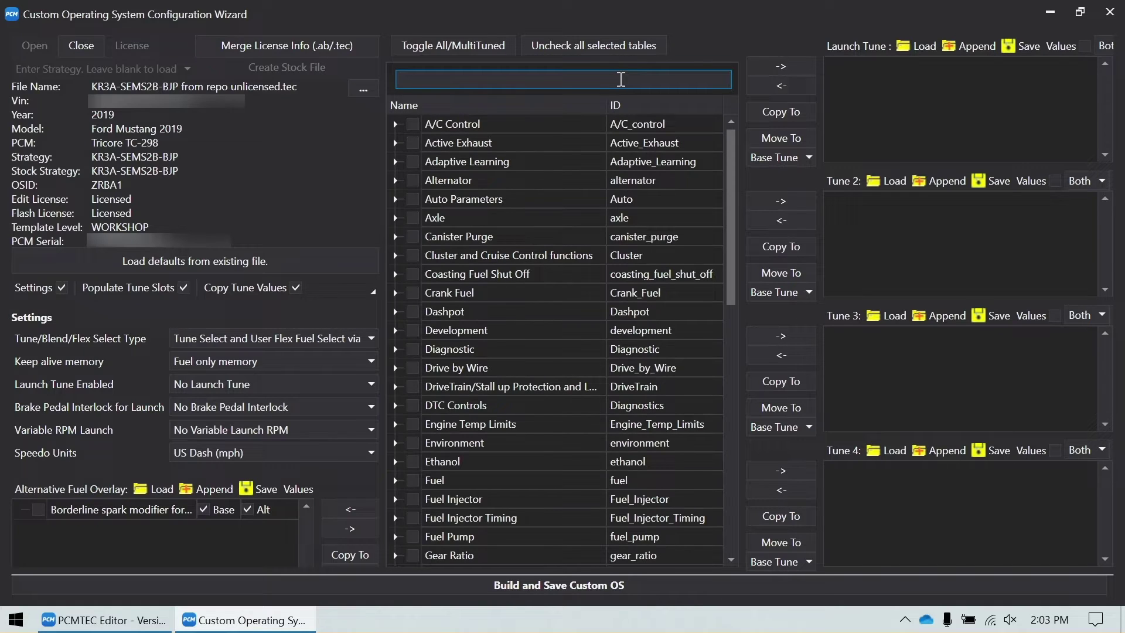
{"action": "type", "text": "60949"}
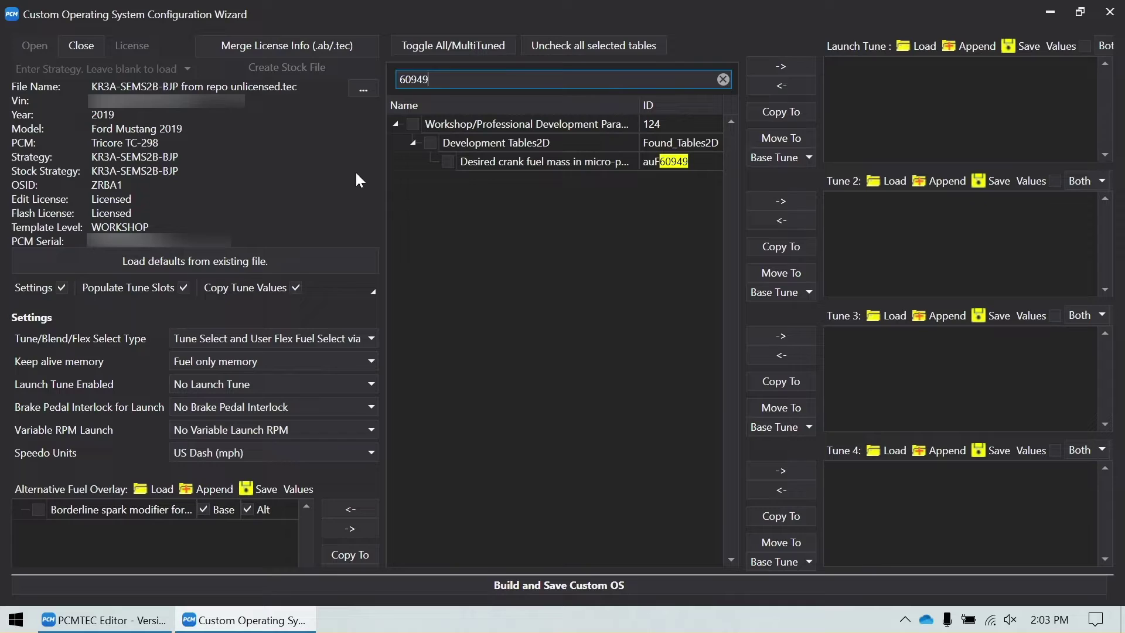
{"action": "left_click", "coordinate": [448, 162]}
{"action": "left_click", "coordinate": [352, 509]}
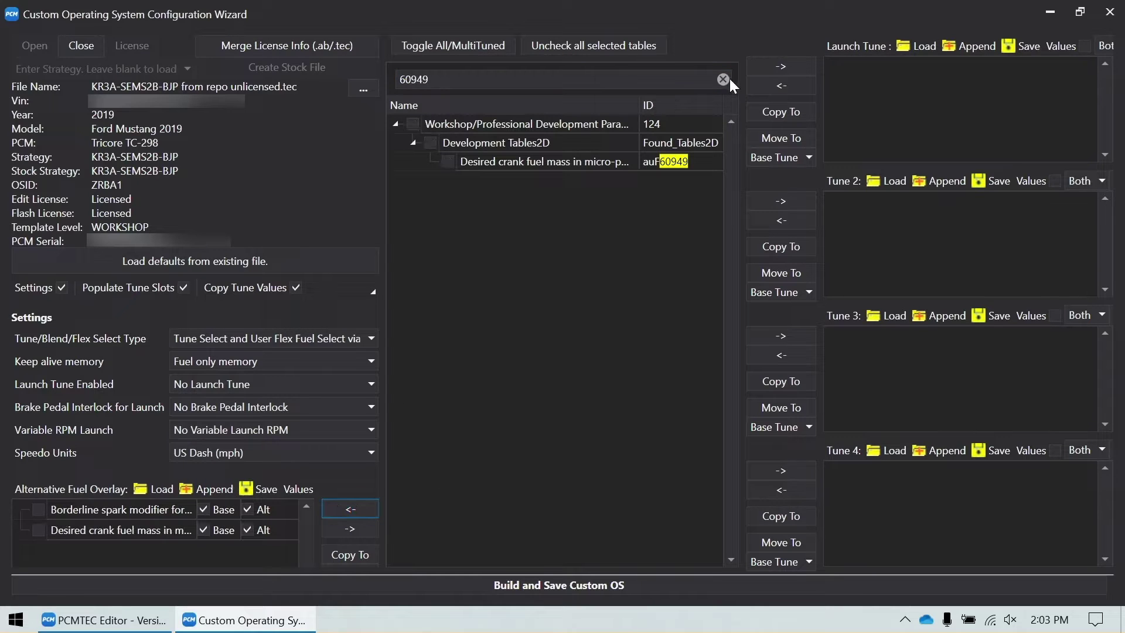
Step: Find table 73877, Cylinder pressure limit spark, and add it to the Alternative Fuel Overlay
{"action": "left_click", "coordinate": [724, 79]}
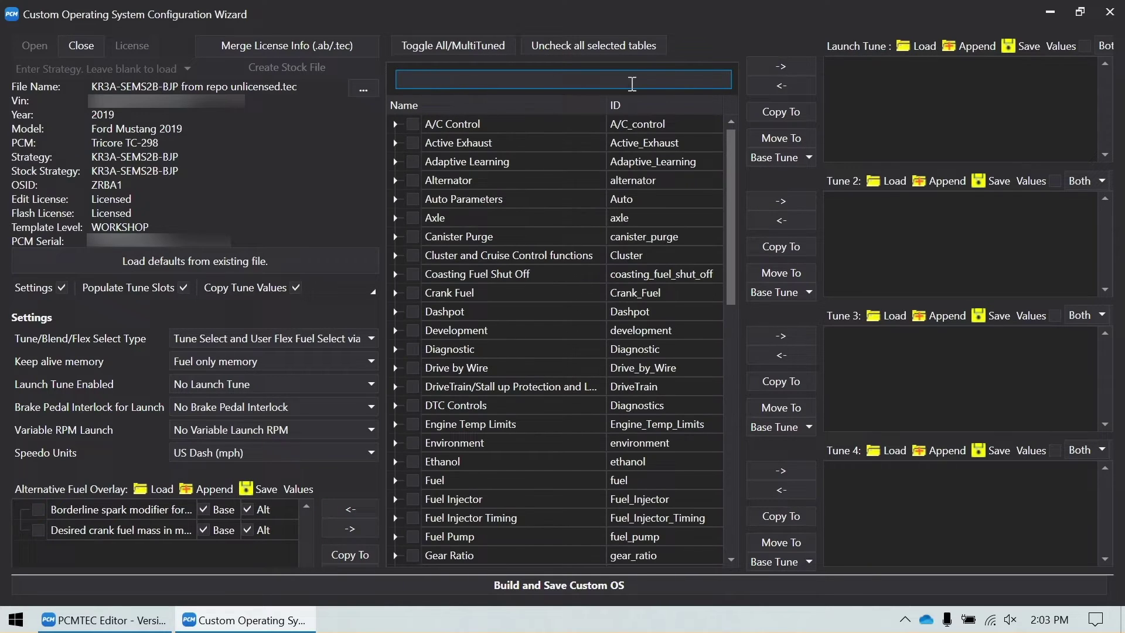
{"action": "type", "text": "73877"}
{"action": "left_click", "coordinate": [432, 142]}
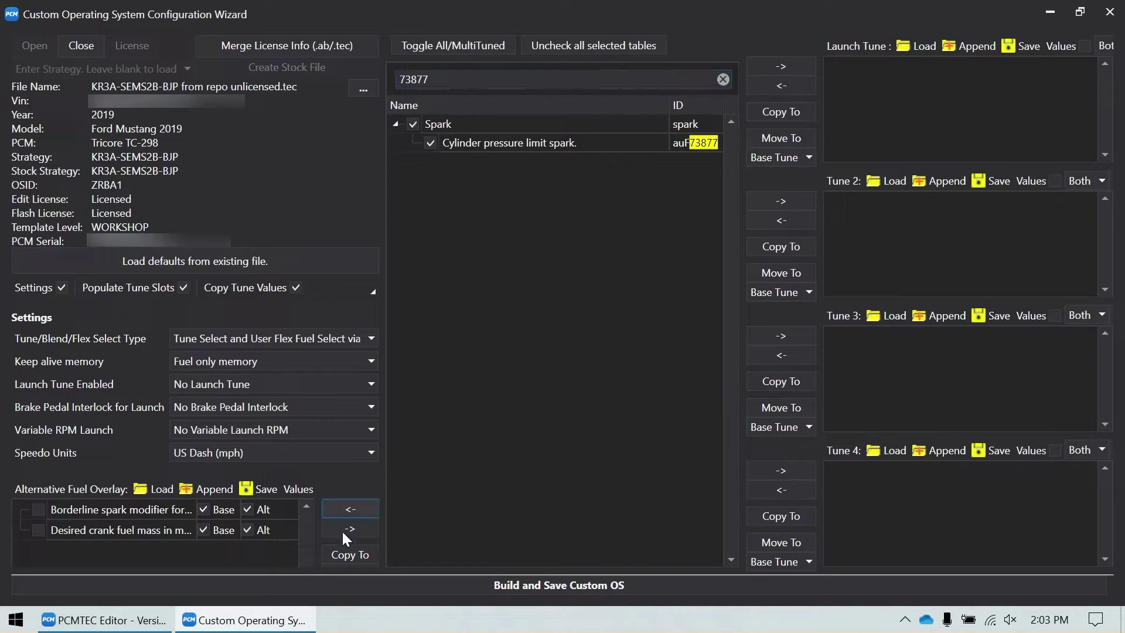
{"action": "left_click", "coordinate": [339, 507]}
Step: Add the Spark MBT mapped point tables from Spark's HDFX Mapped Points group to the Alternative Fuel Overlay, starting with mapped point 0
{"action": "left_click", "coordinate": [723, 80]}
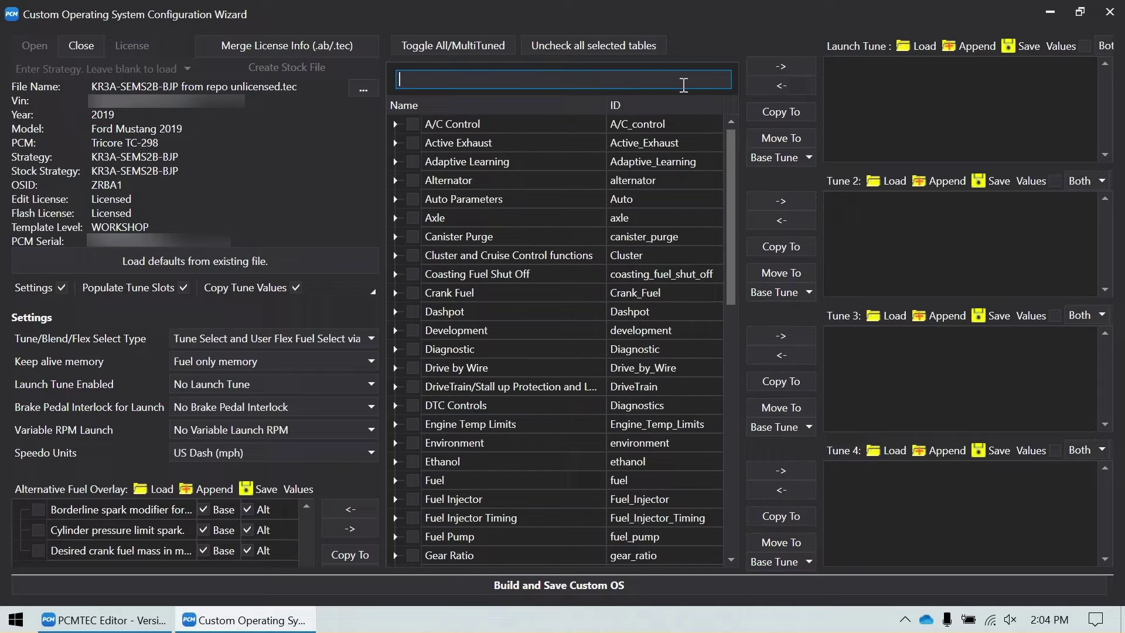
{"action": "scroll", "coordinate": [509, 332], "scroll_direction": "down", "scroll_amount": 5}
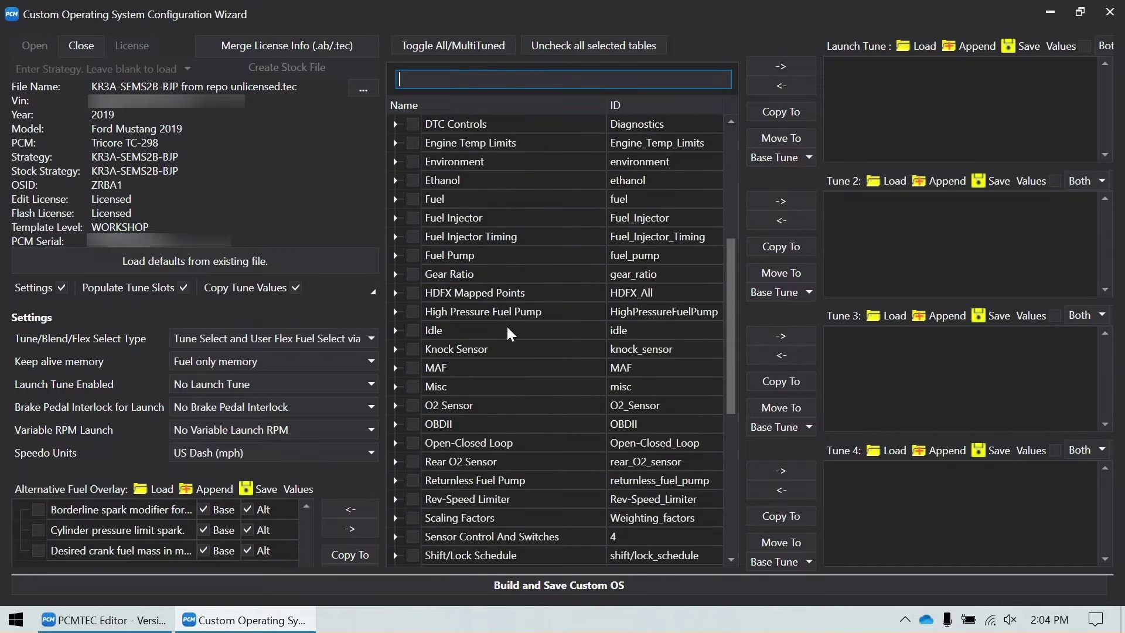
{"action": "scroll", "coordinate": [507, 327], "scroll_direction": "down", "scroll_amount": 1}
{"action": "scroll", "coordinate": [507, 319], "scroll_direction": "up", "scroll_amount": 1}
{"action": "scroll", "coordinate": [505, 318], "scroll_direction": "up", "scroll_amount": 1}
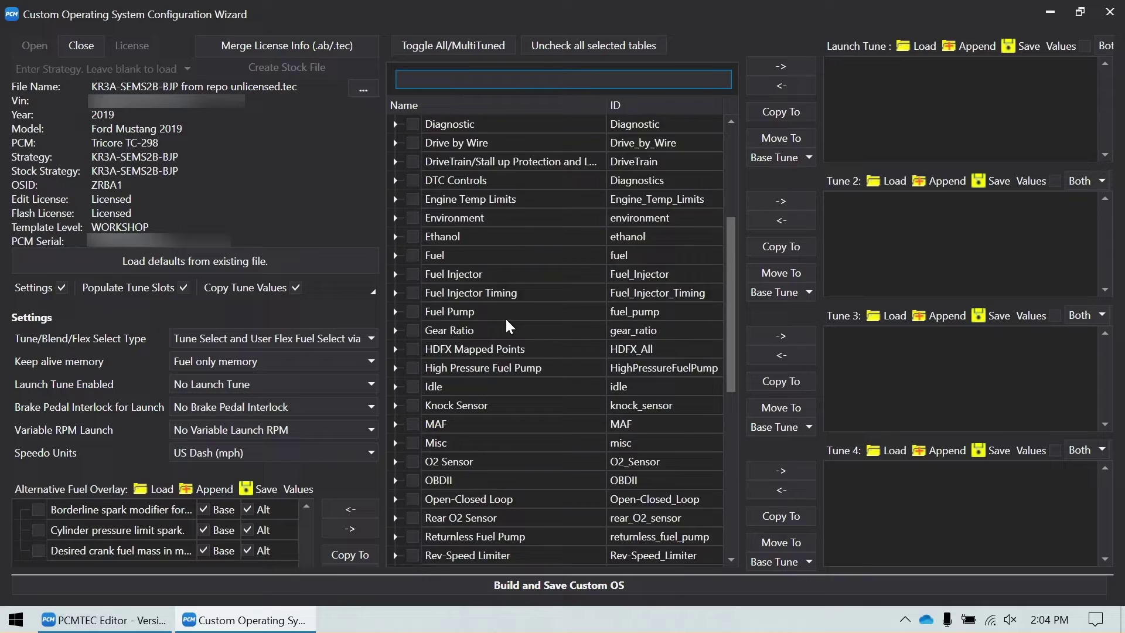
{"action": "scroll", "coordinate": [505, 318], "scroll_direction": "down", "scroll_amount": 4}
{"action": "left_click", "coordinate": [397, 406]}
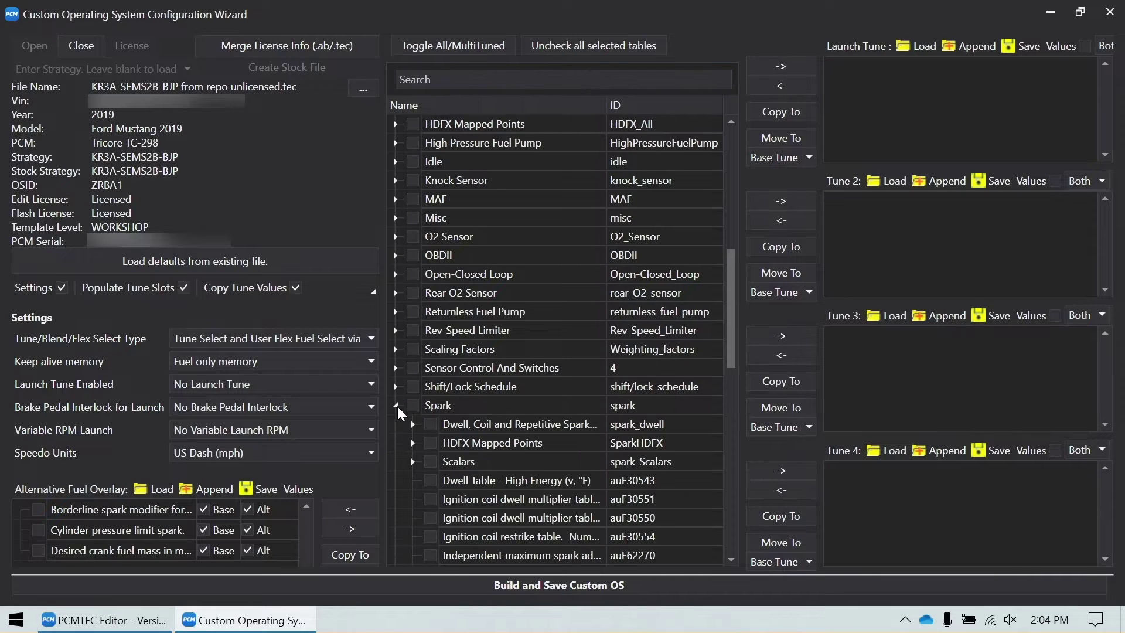
{"action": "scroll", "coordinate": [472, 368], "scroll_direction": "down", "scroll_amount": 2}
{"action": "left_click", "coordinate": [412, 330]}
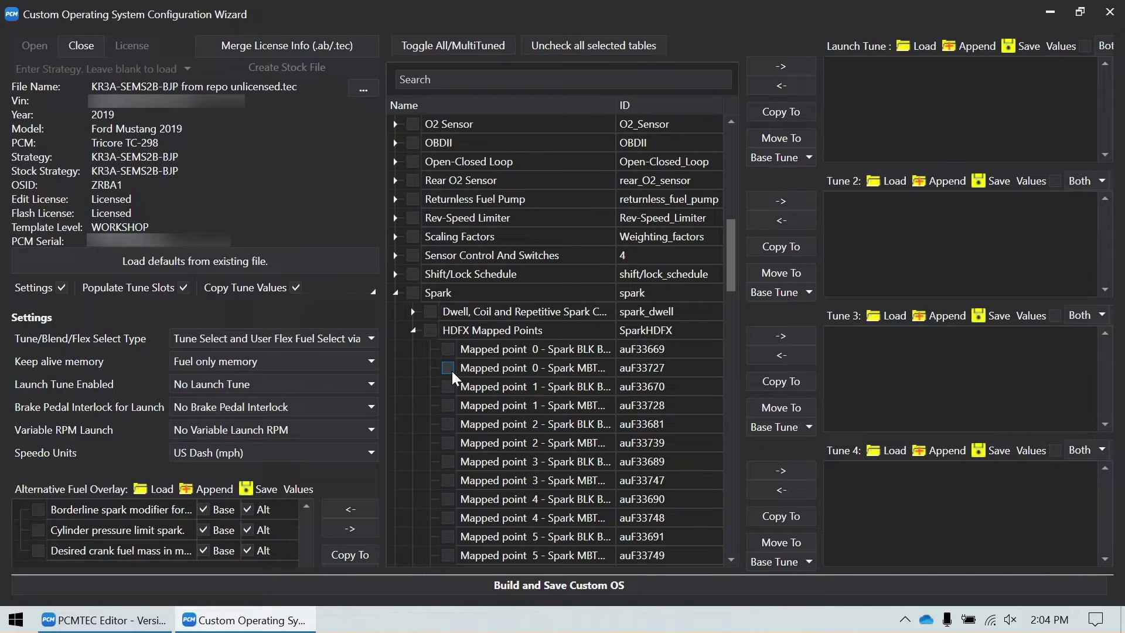
{"action": "left_click", "coordinate": [449, 406]}
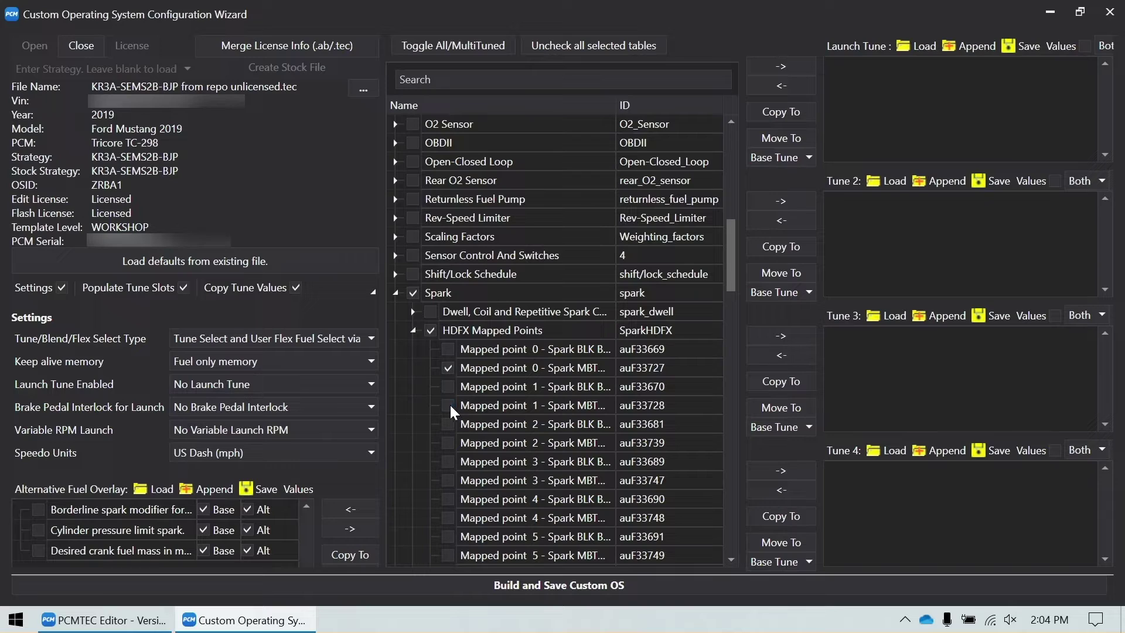
{"action": "left_click", "coordinate": [449, 443]}
{"action": "left_click", "coordinate": [350, 511]}
{"action": "left_click", "coordinate": [396, 293]}
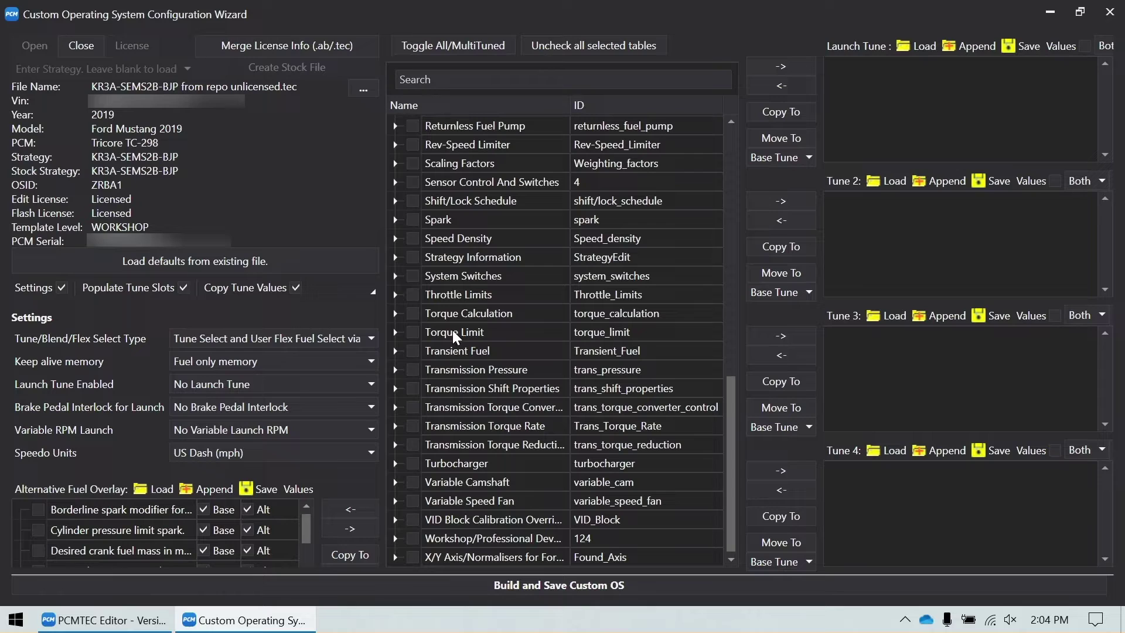
Step: Add the mapped point torque tables from Torque Calculation's torque and inverse torque group to the Alternative Fuel Overlay
{"action": "left_click", "coordinate": [395, 314]}
{"action": "left_click", "coordinate": [414, 350]}
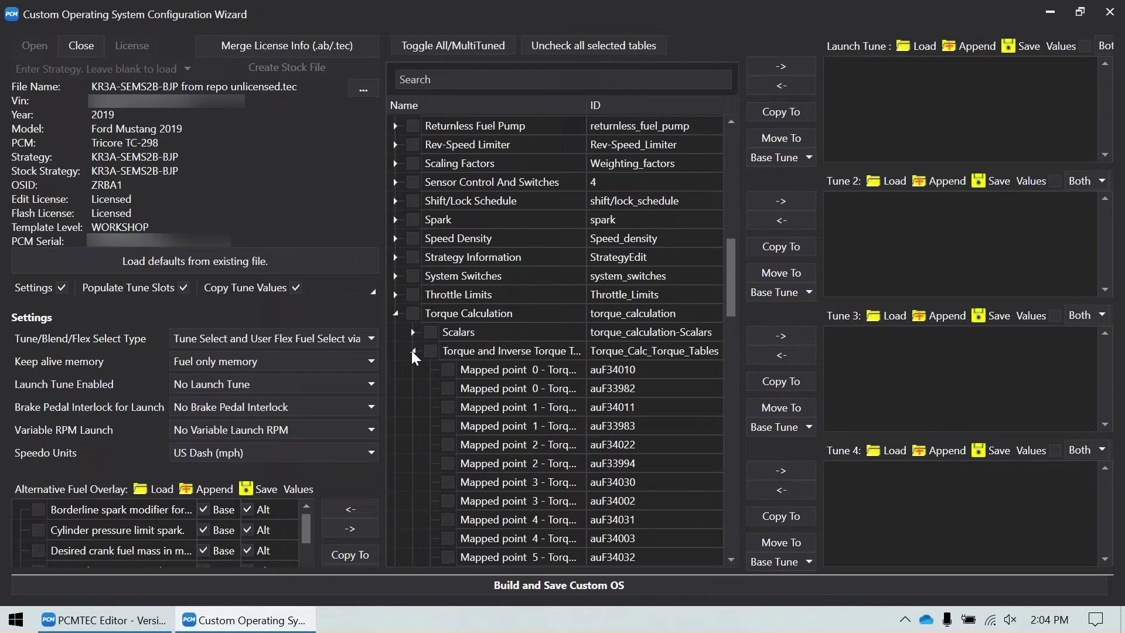
{"action": "left_click", "coordinate": [448, 370]}
{"action": "left_click", "coordinate": [413, 350]}
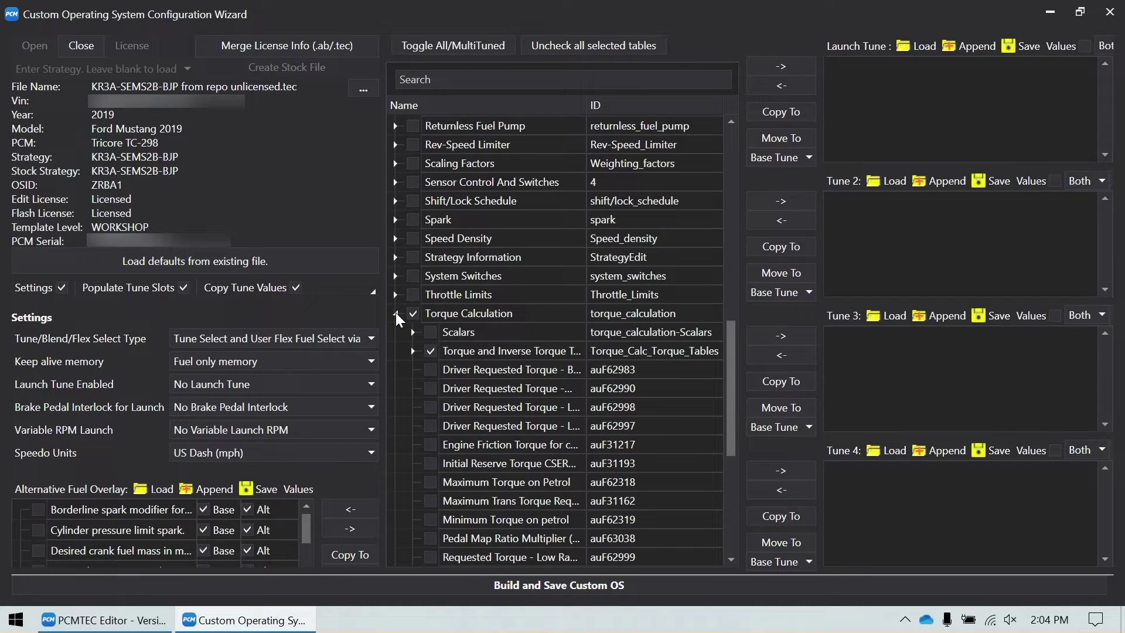
{"action": "left_click", "coordinate": [347, 512]}
{"action": "left_click", "coordinate": [396, 314]}
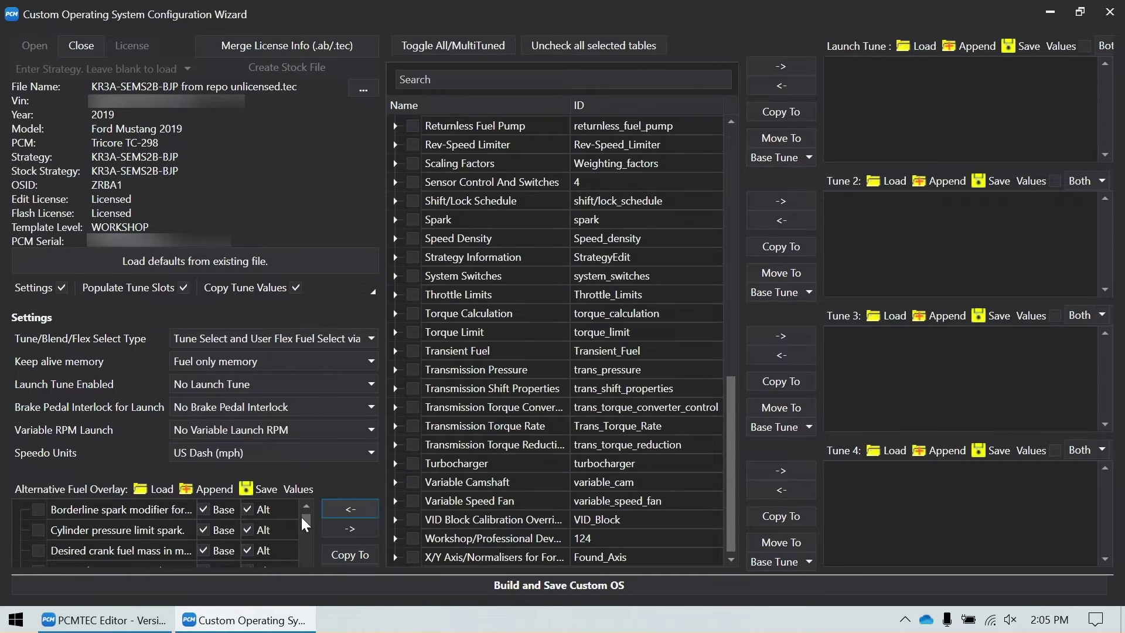
Step: Build the custom OS and save it as "KR3A-SEMS2B-BJP from repo unlicensed_CustomOS flex fuel"
{"action": "left_click", "coordinate": [520, 589]}
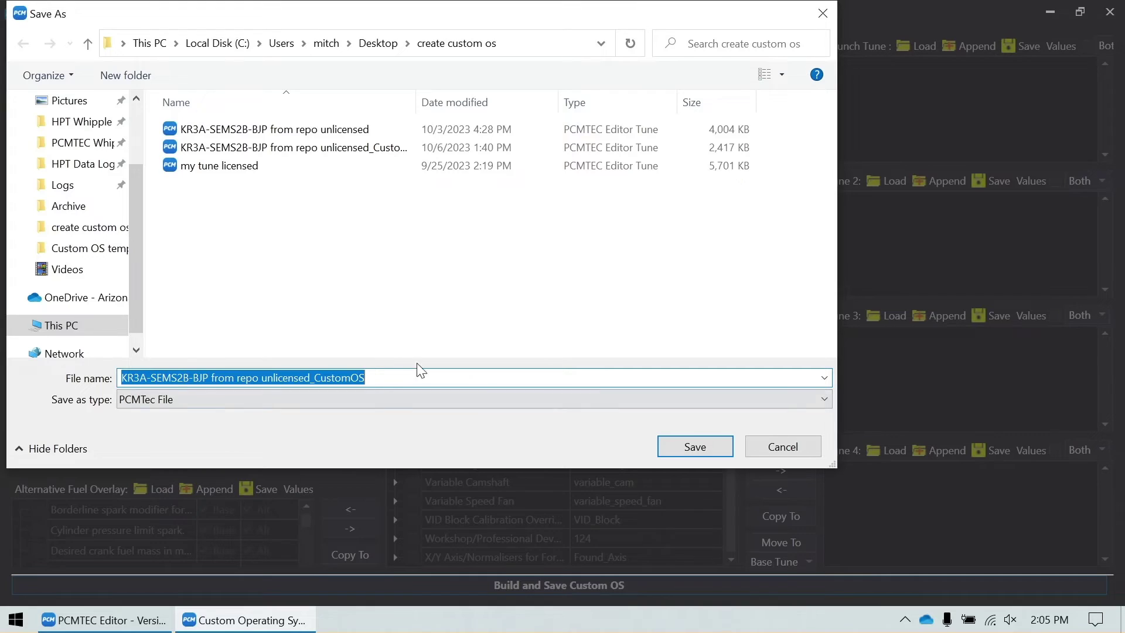
{"action": "left_click", "coordinate": [402, 382]}
{"action": "type", "text": "flex f"}
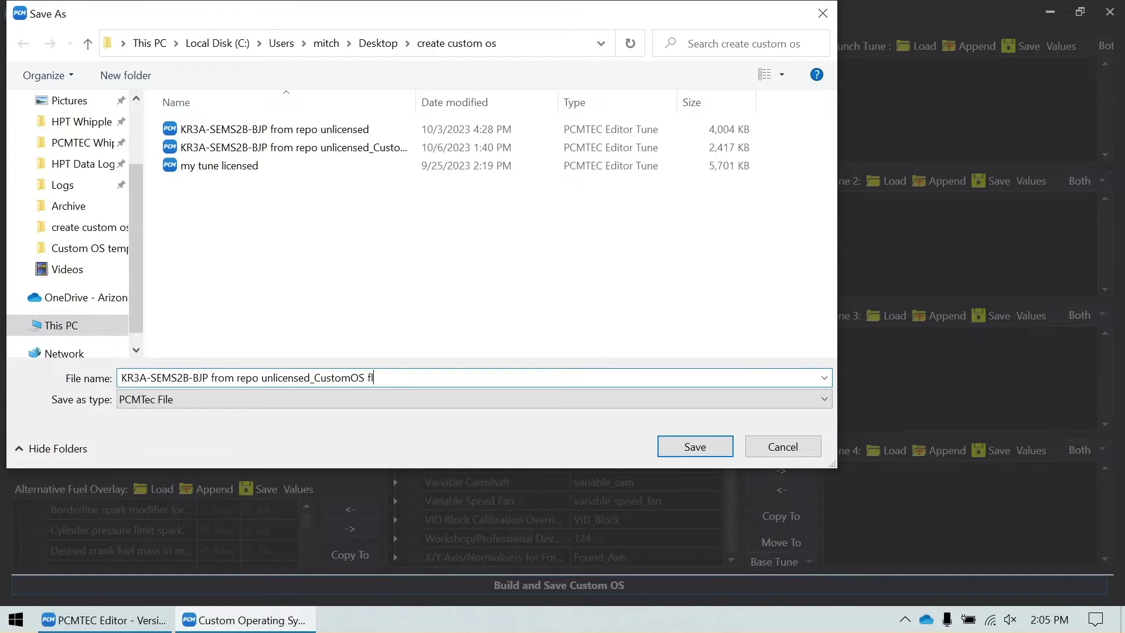
{"action": "type", "text": "uel"}
{"action": "key", "text": "Return"}
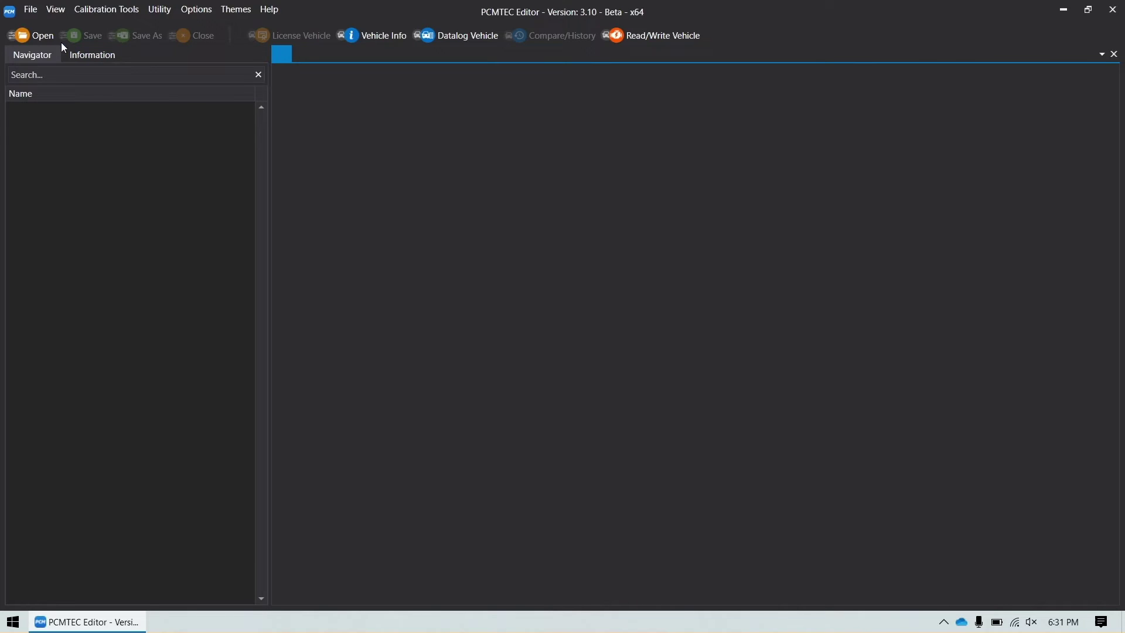
Step: Open the E85 tune file and show only the parameters that are different to stock
{"action": "left_click", "coordinate": [32, 35]}
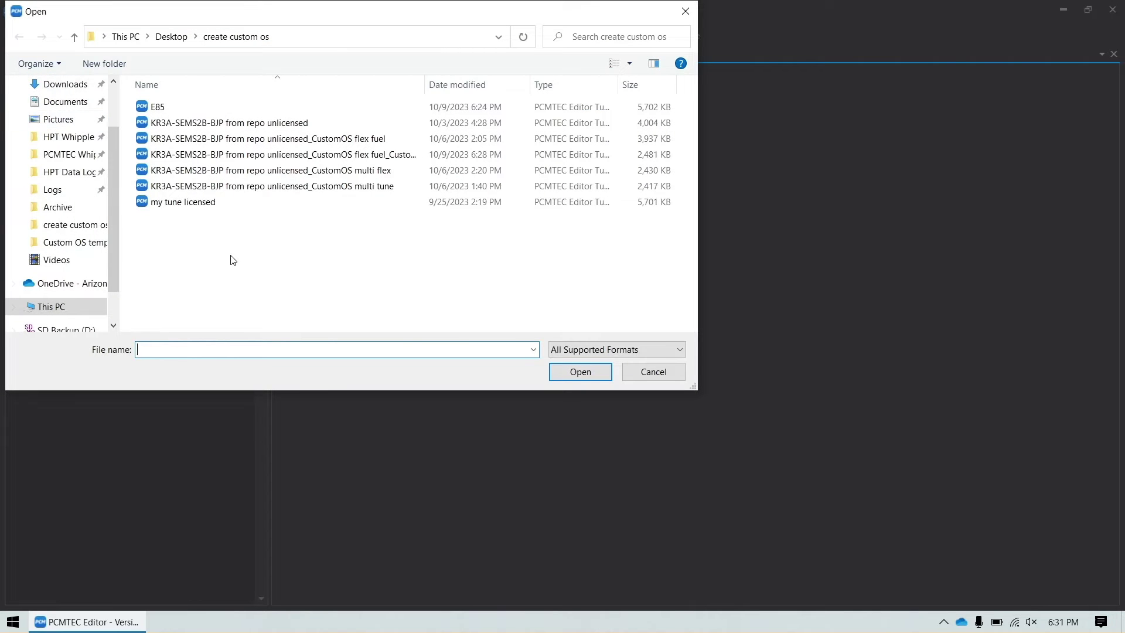
{"action": "double_click", "coordinate": [176, 108]}
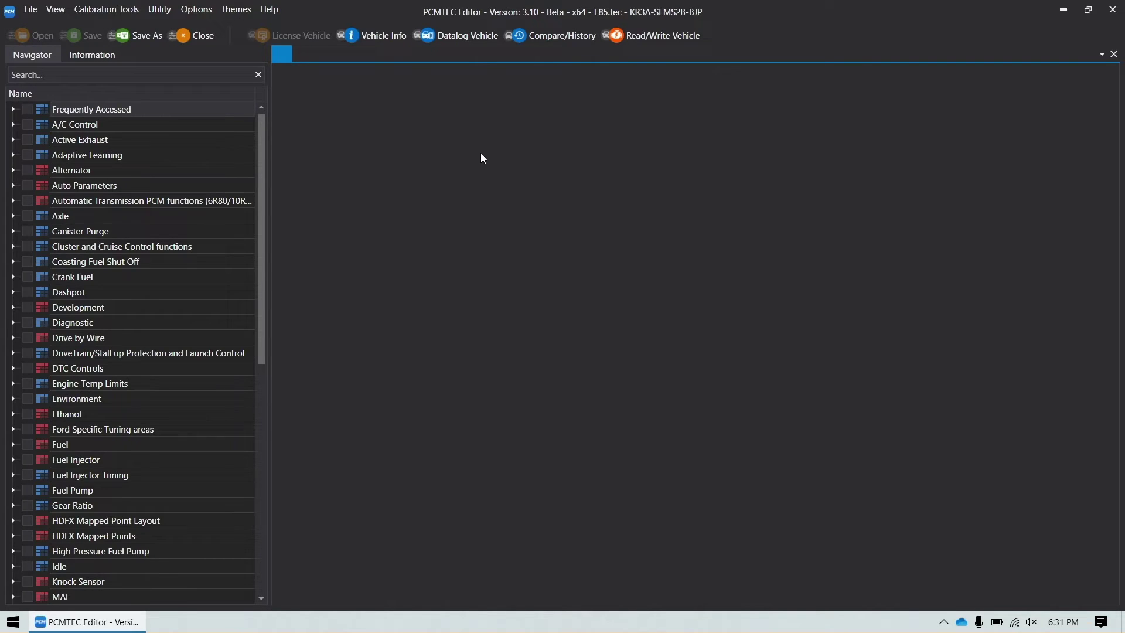
{"action": "right_click", "coordinate": [84, 189]}
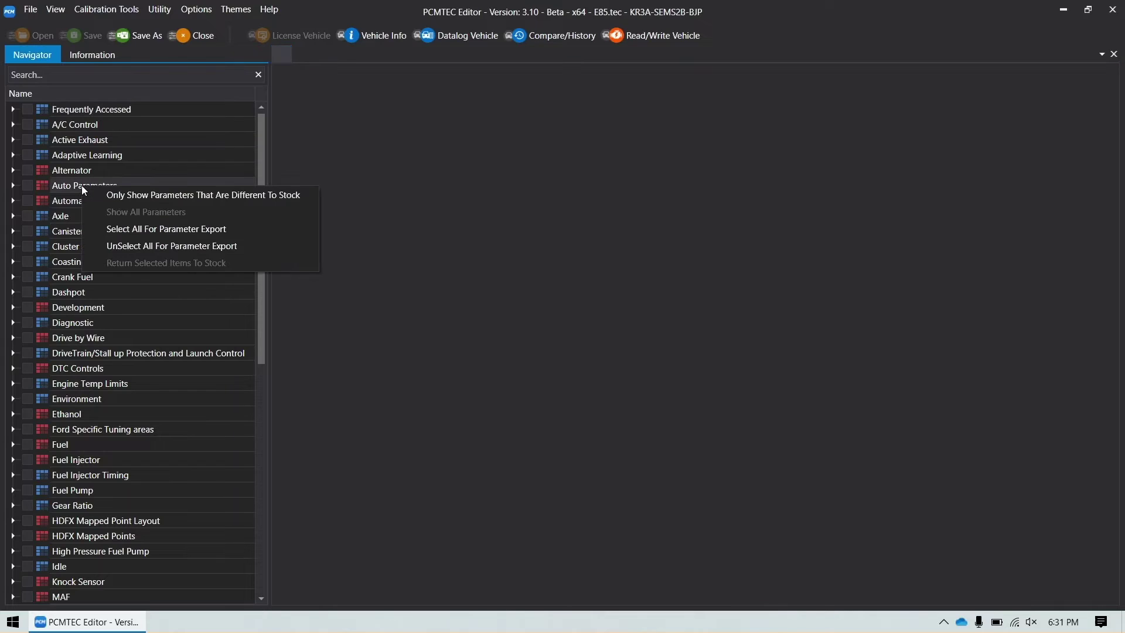
{"action": "left_click", "coordinate": [114, 195]}
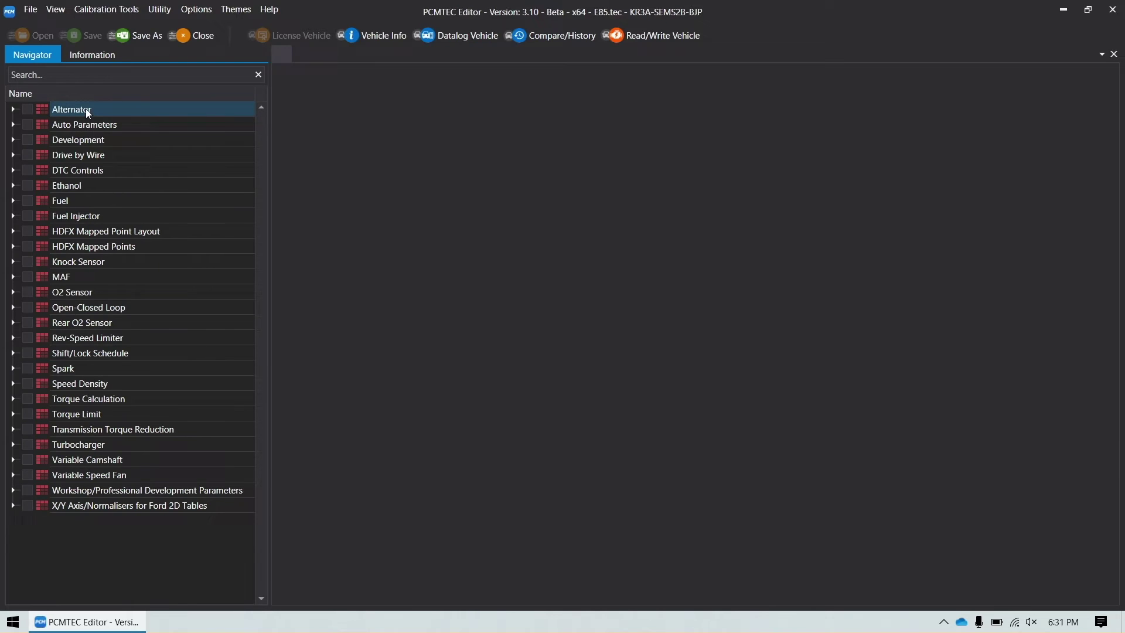
Step: Select all the filtered parameters and export them to the XML parameter file "E85 template", overwriting the existing file
{"action": "right_click", "coordinate": [86, 109]}
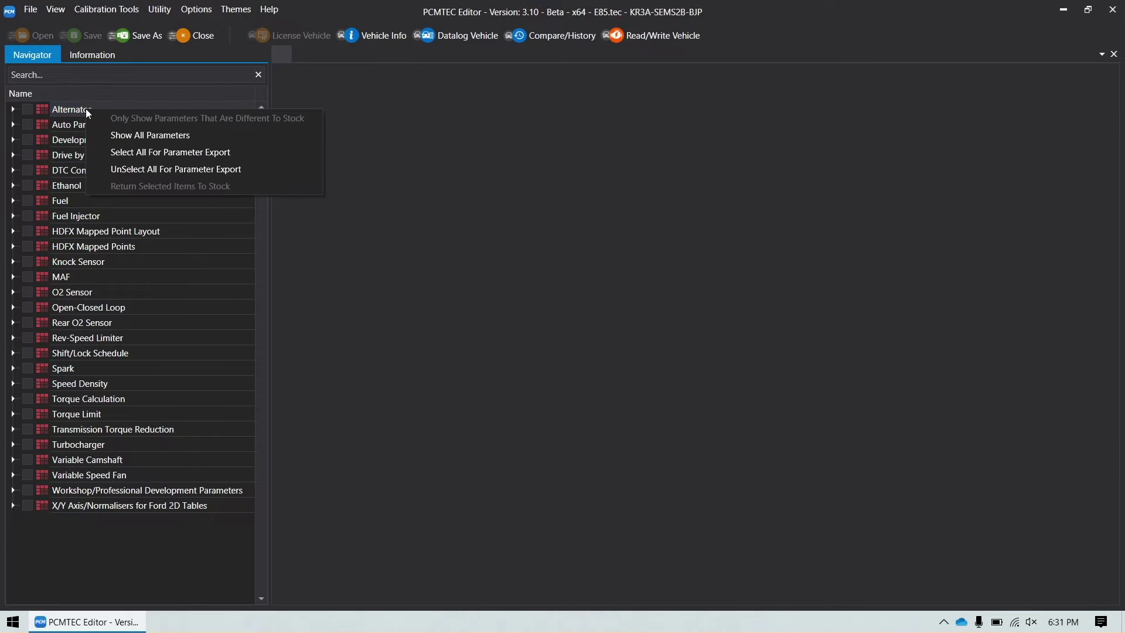
{"action": "left_click", "coordinate": [132, 153]}
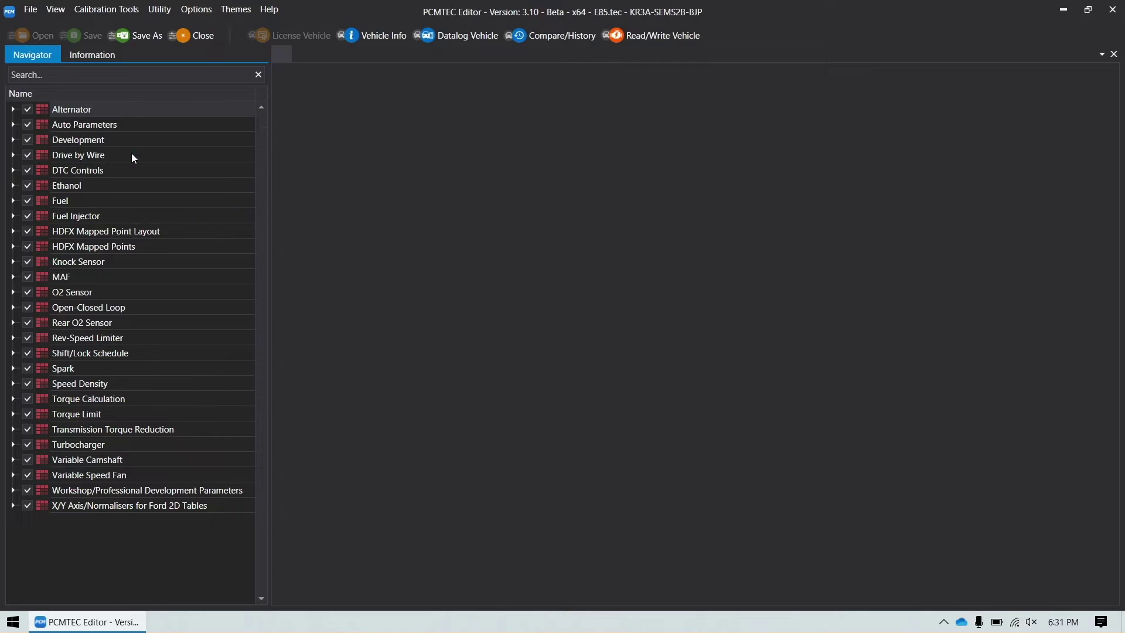
{"action": "left_click", "coordinate": [31, 10]}
{"action": "mouse_move", "coordinate": [81, 103]}
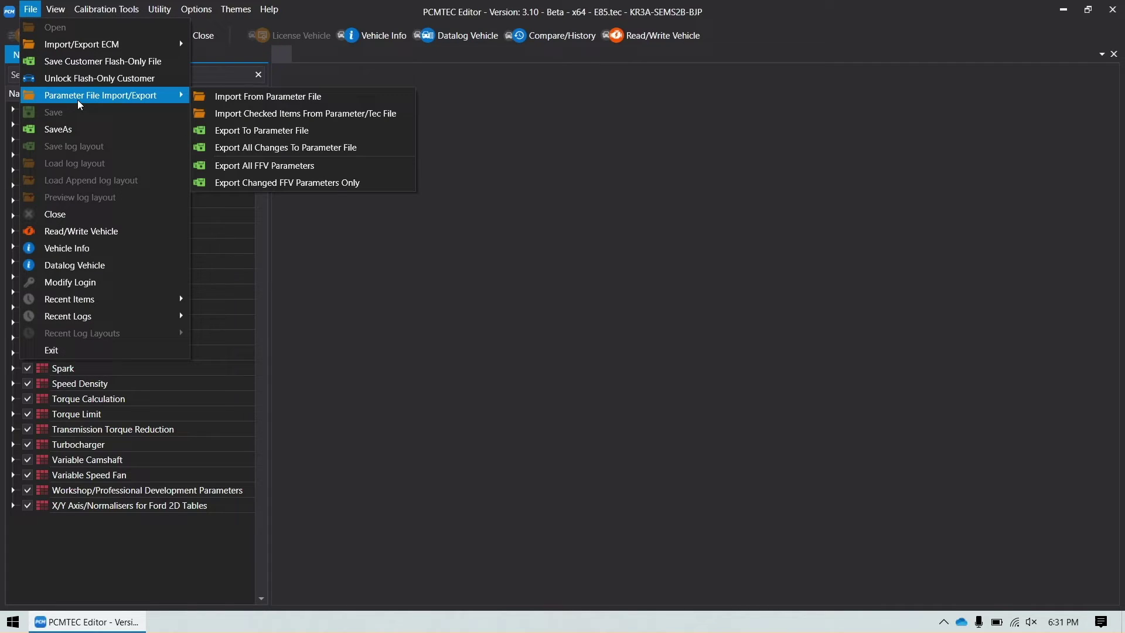
{"action": "left_click", "coordinate": [261, 131]}
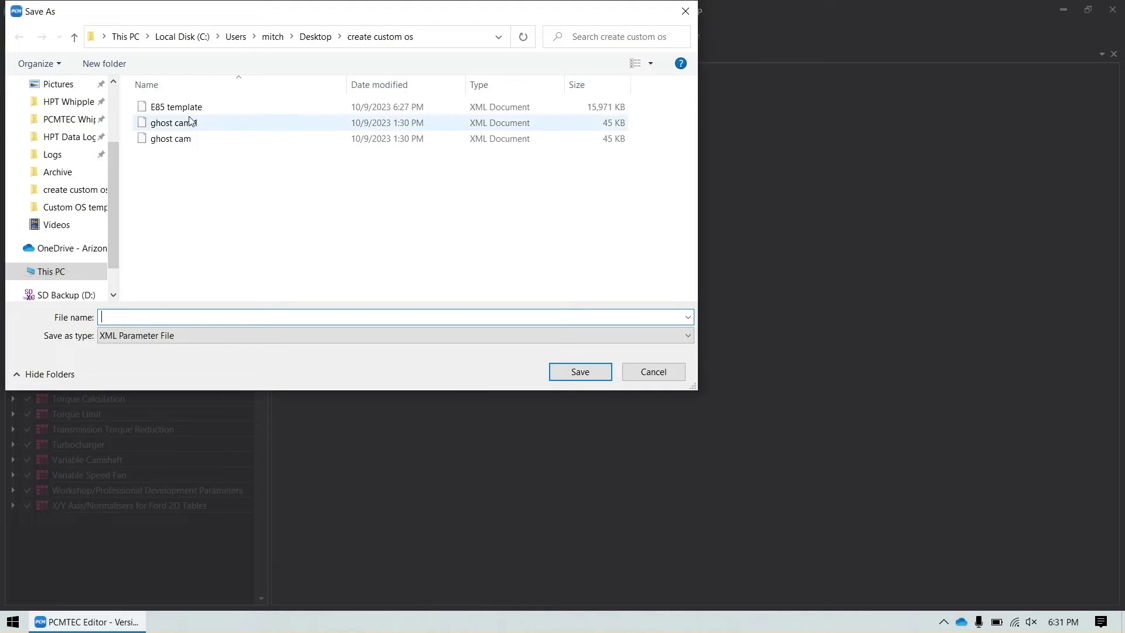
{"action": "left_click", "coordinate": [189, 110]}
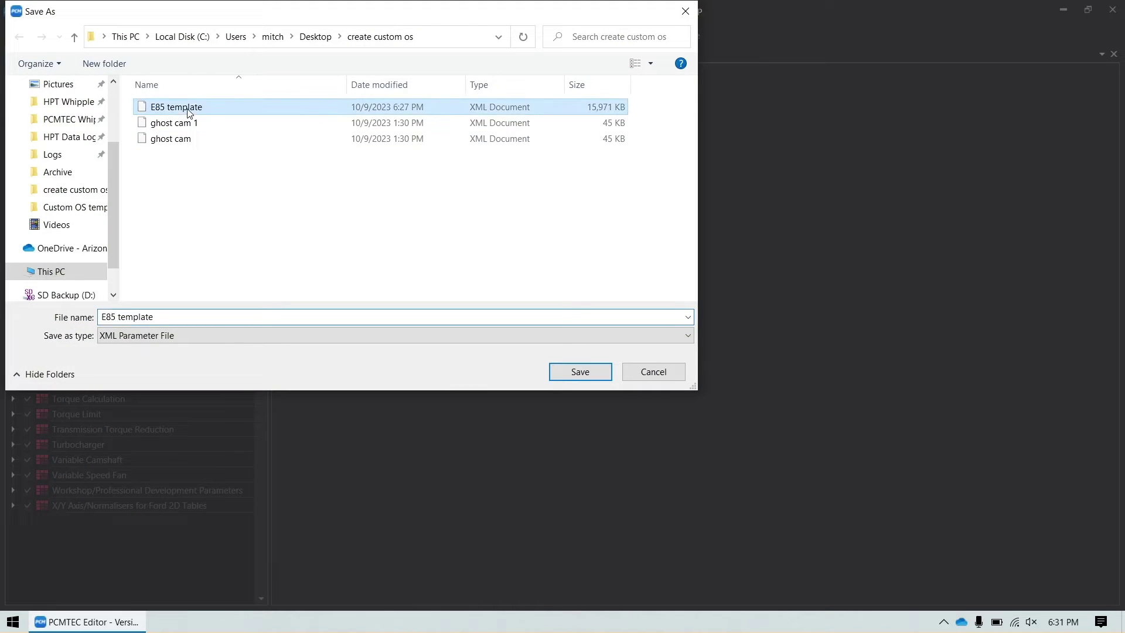
{"action": "left_click", "coordinate": [586, 375]}
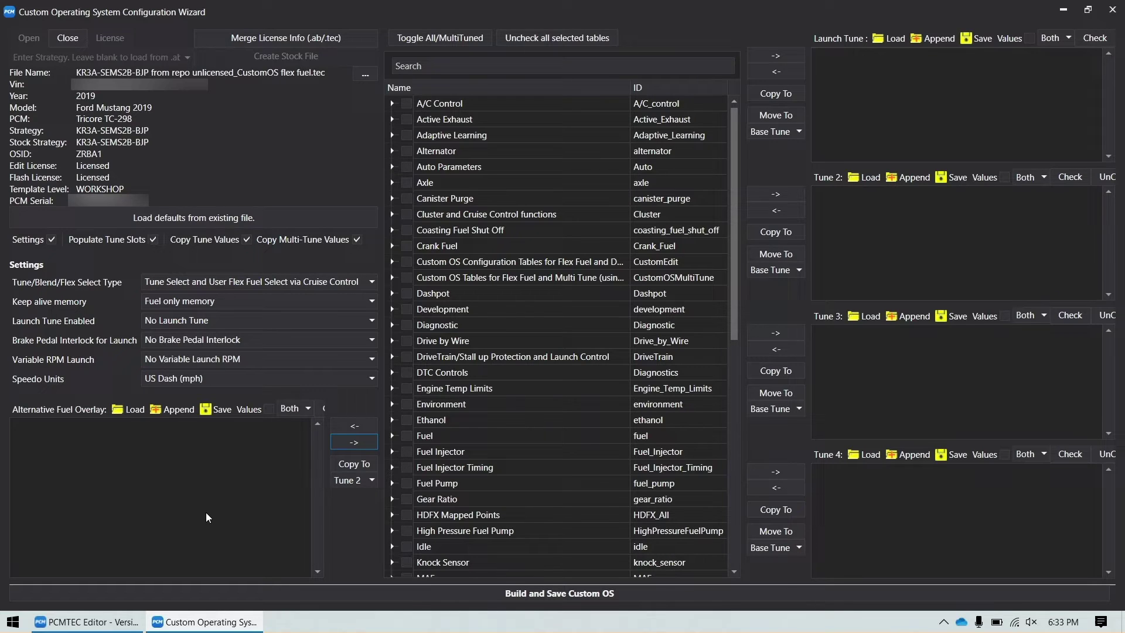
Step: Load the "E85 template" parameter file into the Alternative Fuel Overlay with its values included
{"action": "left_click", "coordinate": [268, 409]}
{"action": "left_click", "coordinate": [125, 409]}
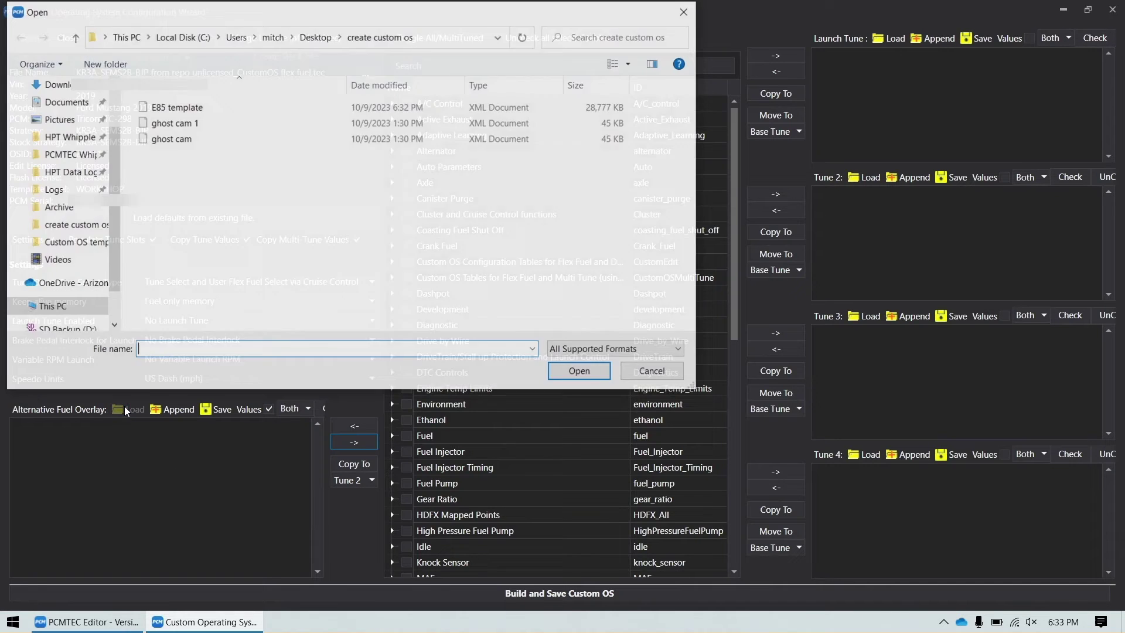
{"action": "double_click", "coordinate": [181, 108]}
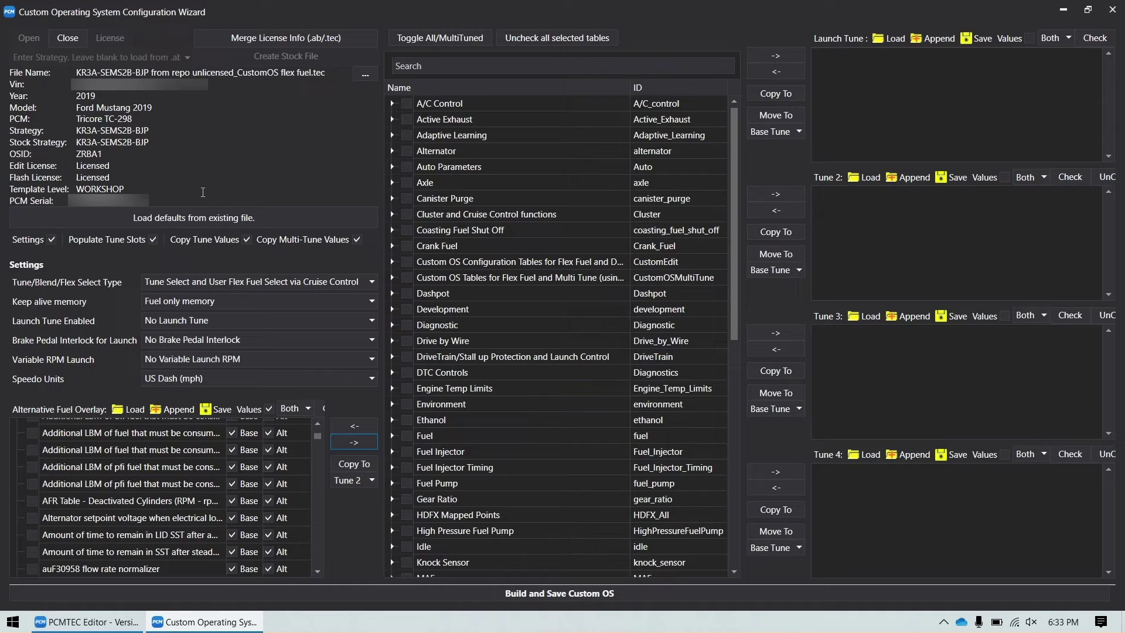
Step: Remove the four 4x4 coastdown and upshift schedule tables, including the Low ones, from the Alternative Fuel Overlay
{"action": "scroll", "coordinate": [188, 478], "scroll_direction": "up", "scroll_amount": 1}
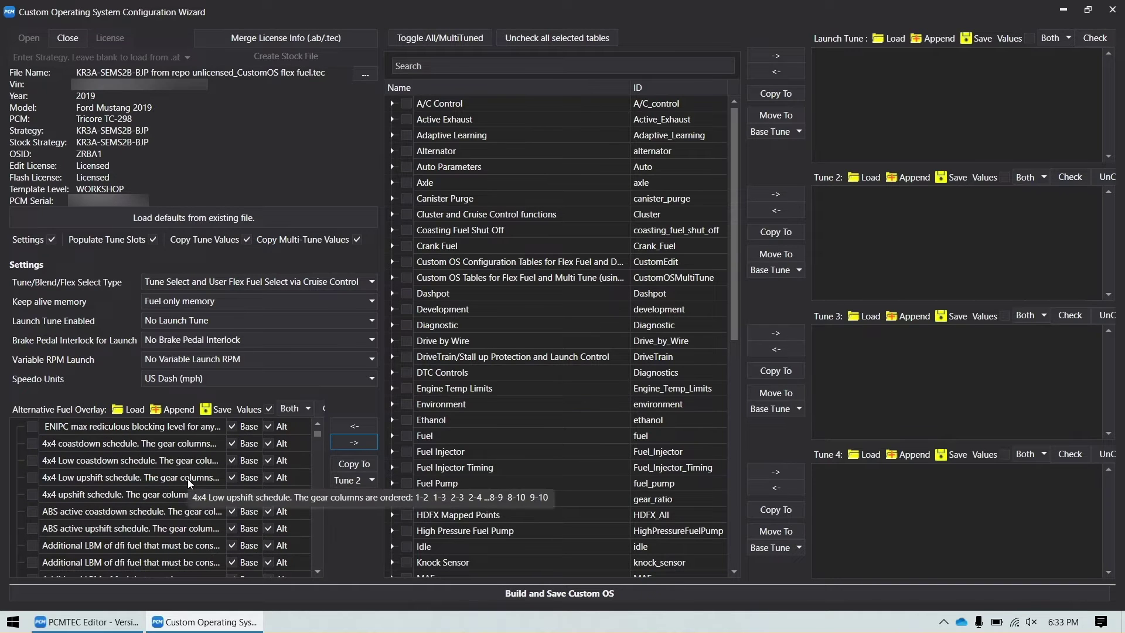
{"action": "scroll", "coordinate": [187, 480], "scroll_direction": "down", "scroll_amount": 10}
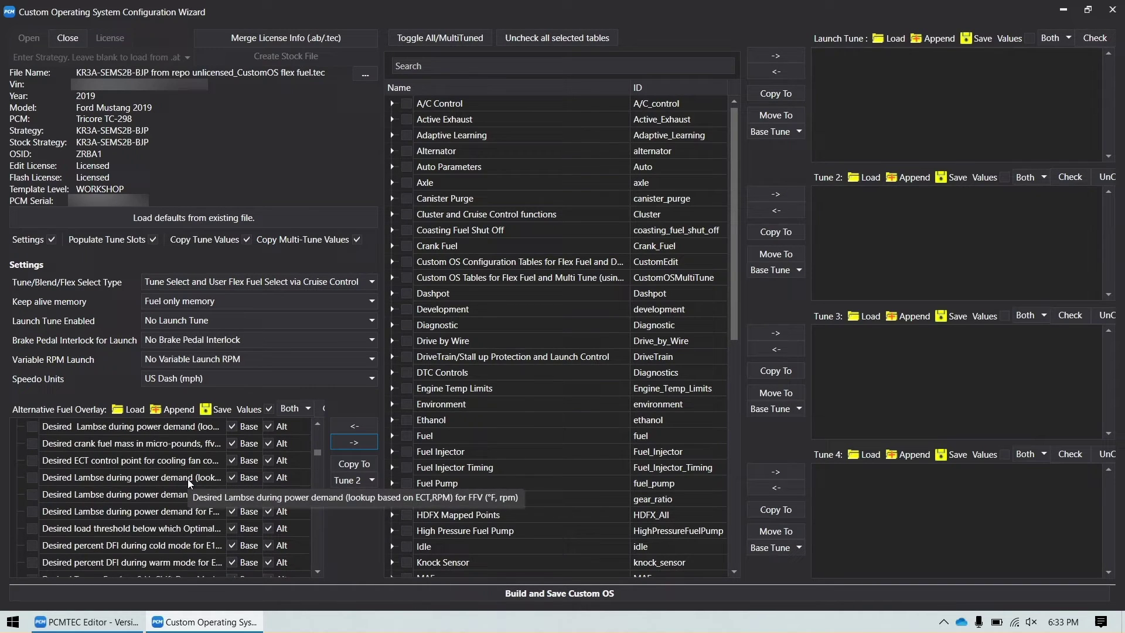
{"action": "scroll", "coordinate": [187, 479], "scroll_direction": "up", "scroll_amount": 10}
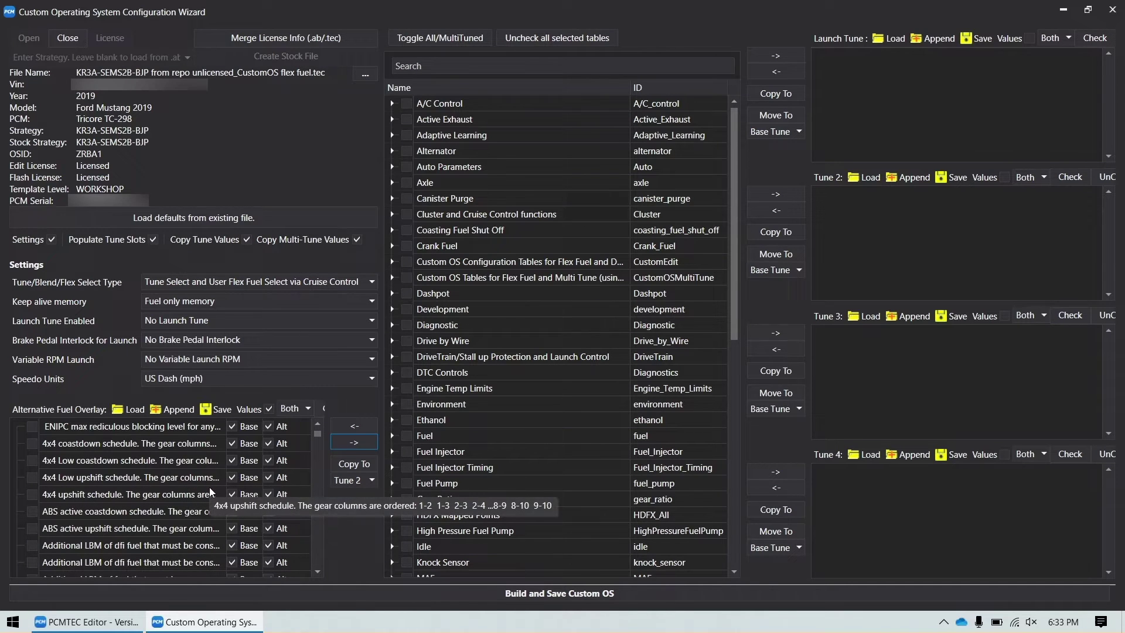
{"action": "left_click", "coordinate": [31, 443]}
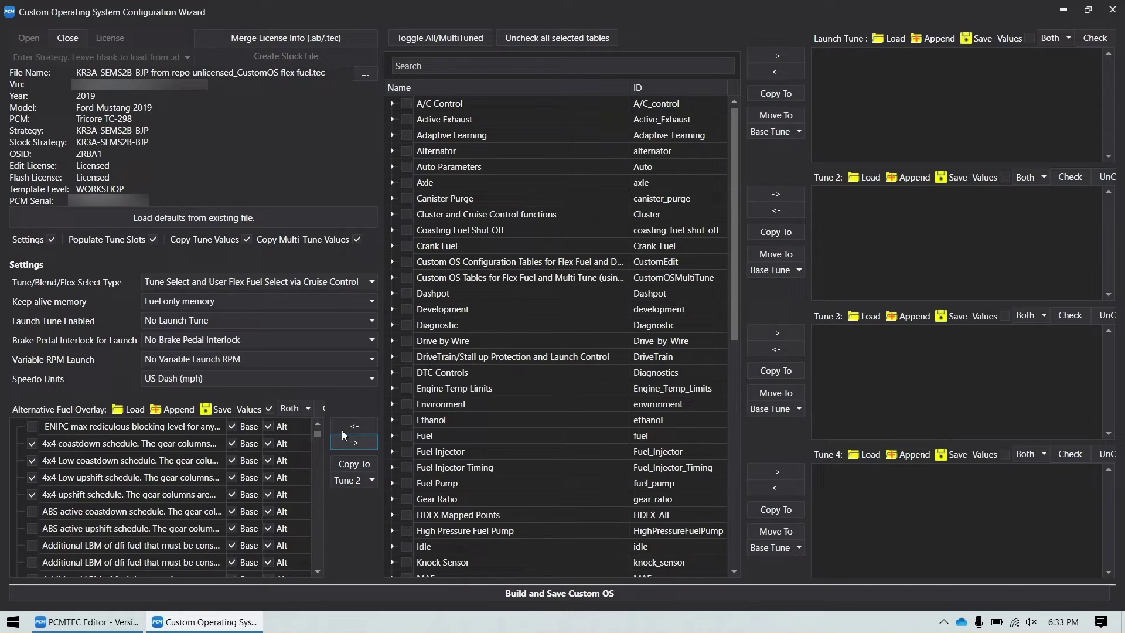
{"action": "left_click", "coordinate": [370, 448]}
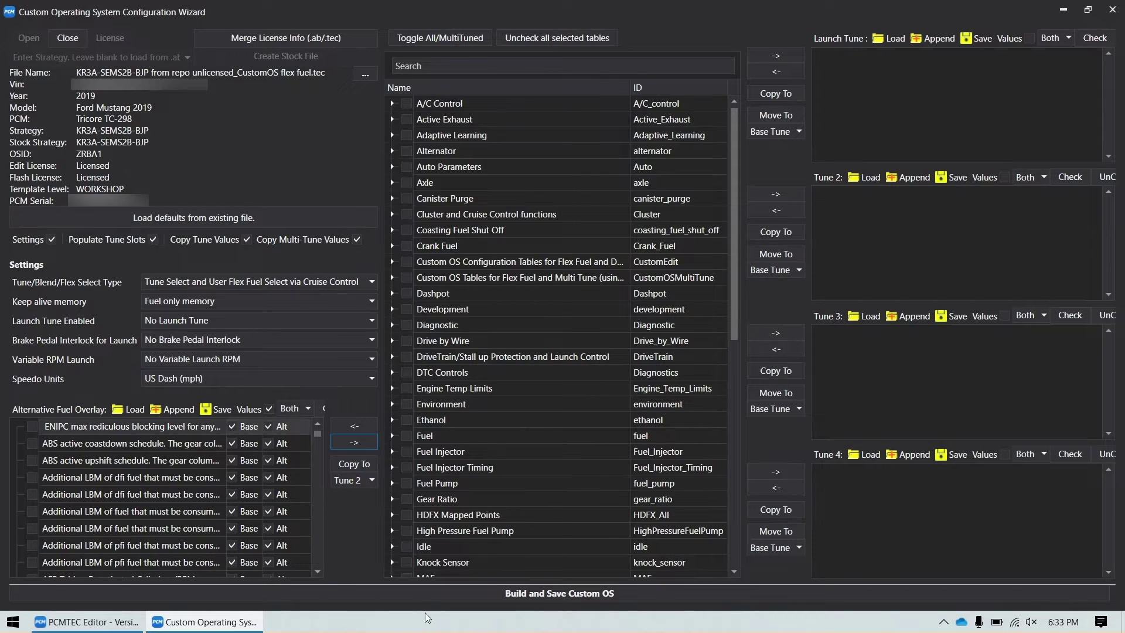
Step: Build the custom OS and save it as "KR3A-SEMS2B-BJP from repo unlicensed_CustomOS flex fuel_CustomOS add e85"
{"action": "left_click", "coordinate": [427, 594]}
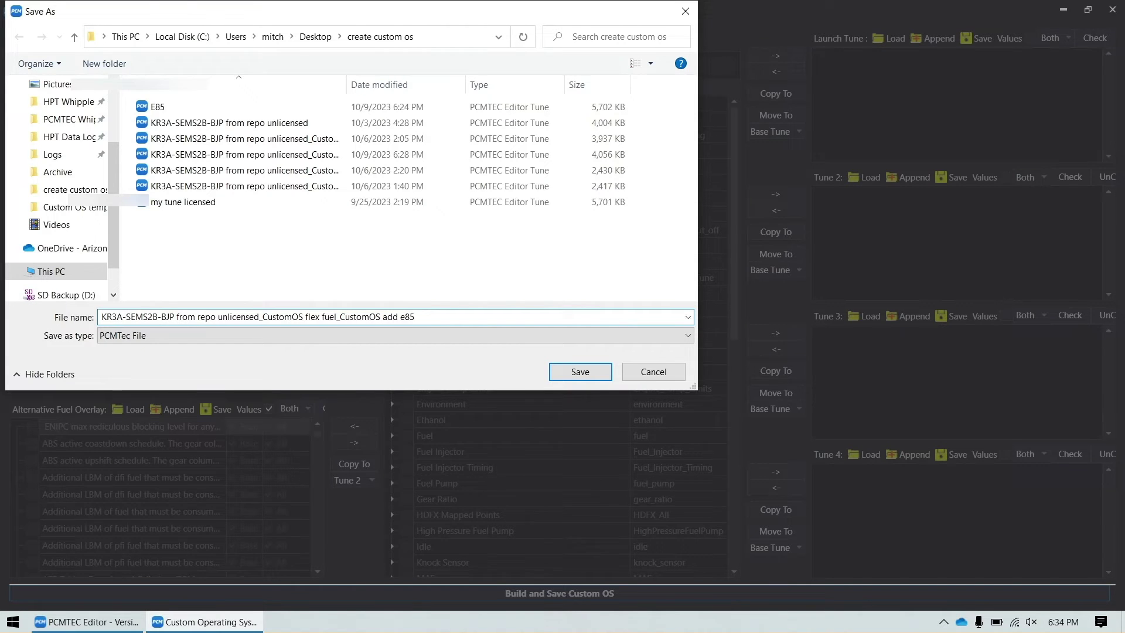
{"action": "key", "text": "Return"}
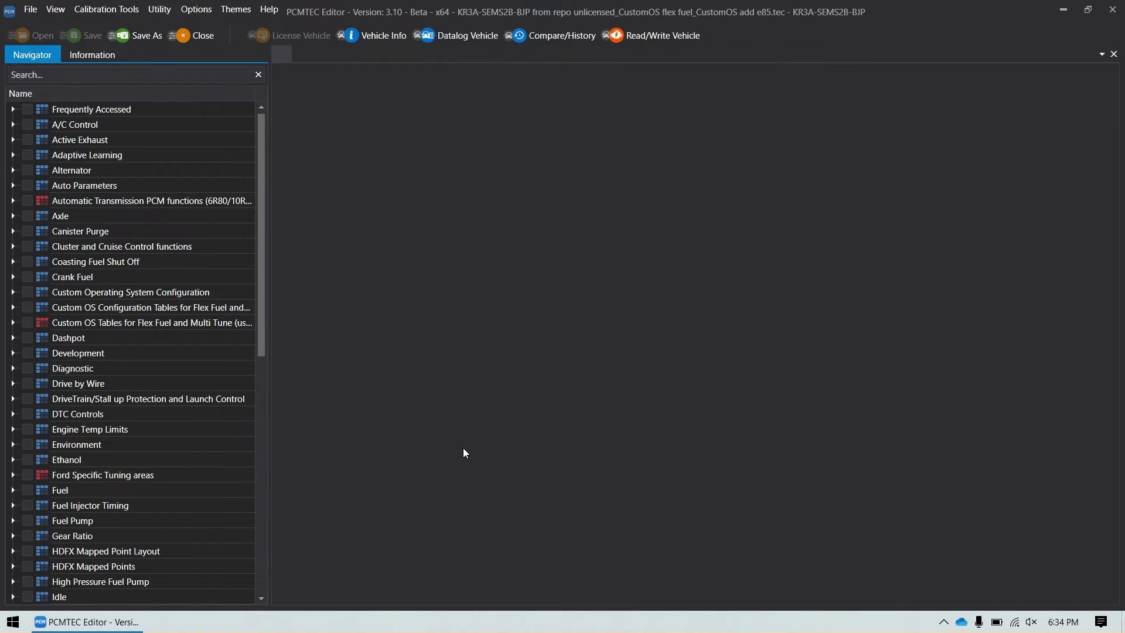
Step: Examine the changed tables under Tune 1 Base Tune for 98 in the custom OS tables for flex fuel and multi tune
{"action": "double_click", "coordinate": [168, 323]}
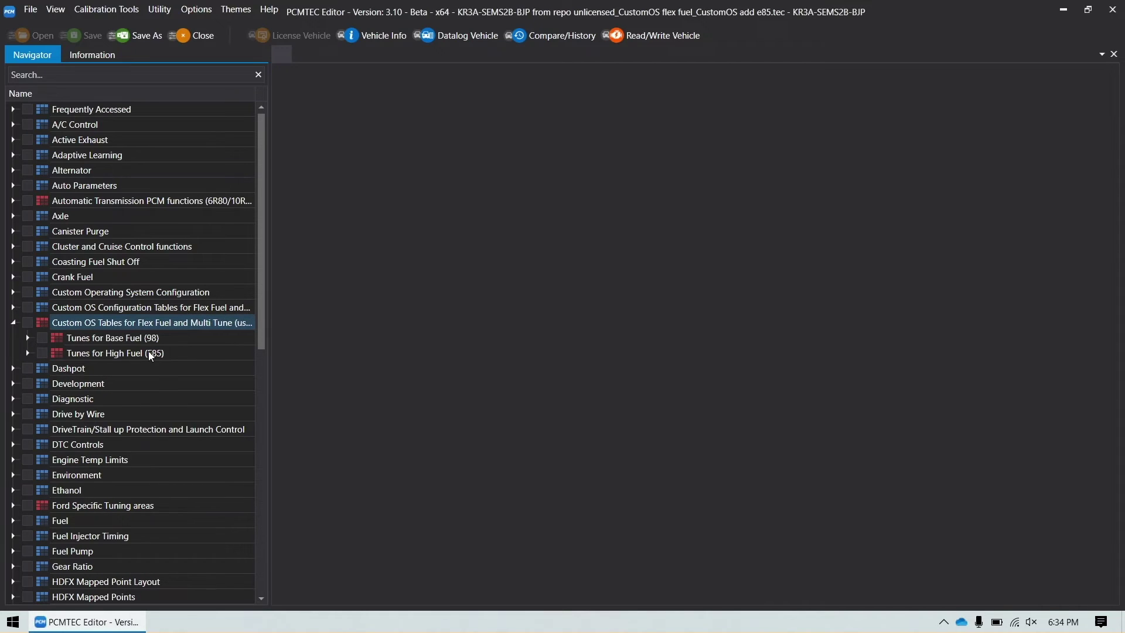
{"action": "double_click", "coordinate": [124, 338]}
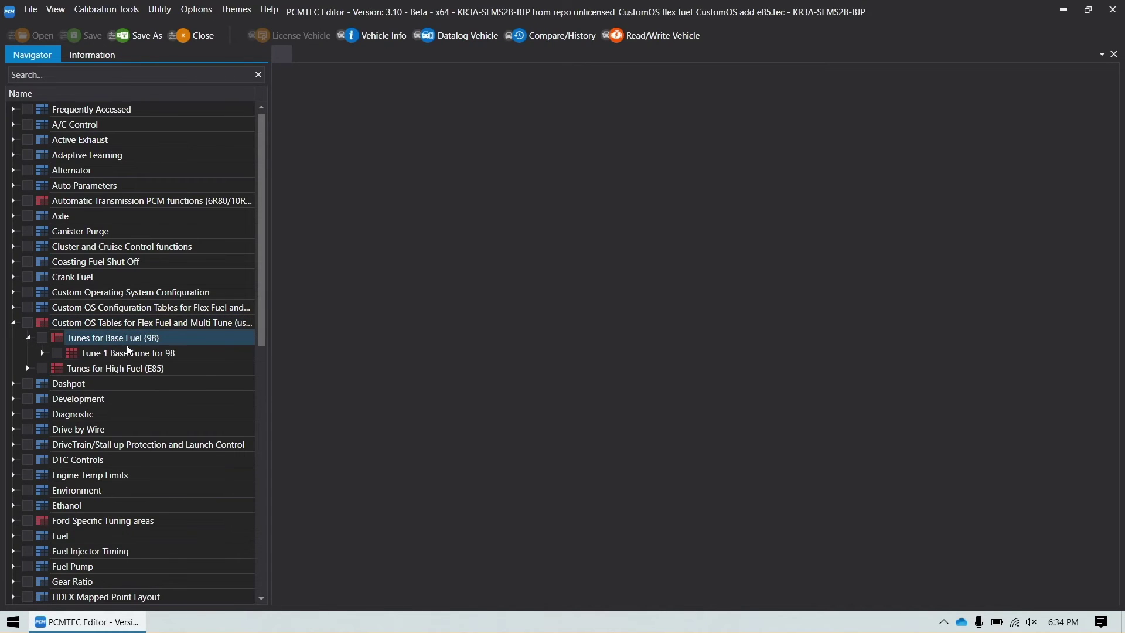
{"action": "double_click", "coordinate": [126, 347]}
{"action": "scroll", "coordinate": [146, 322], "scroll_direction": "down", "scroll_amount": 4}
{"action": "scroll", "coordinate": [158, 298], "scroll_direction": "down", "scroll_amount": 20}
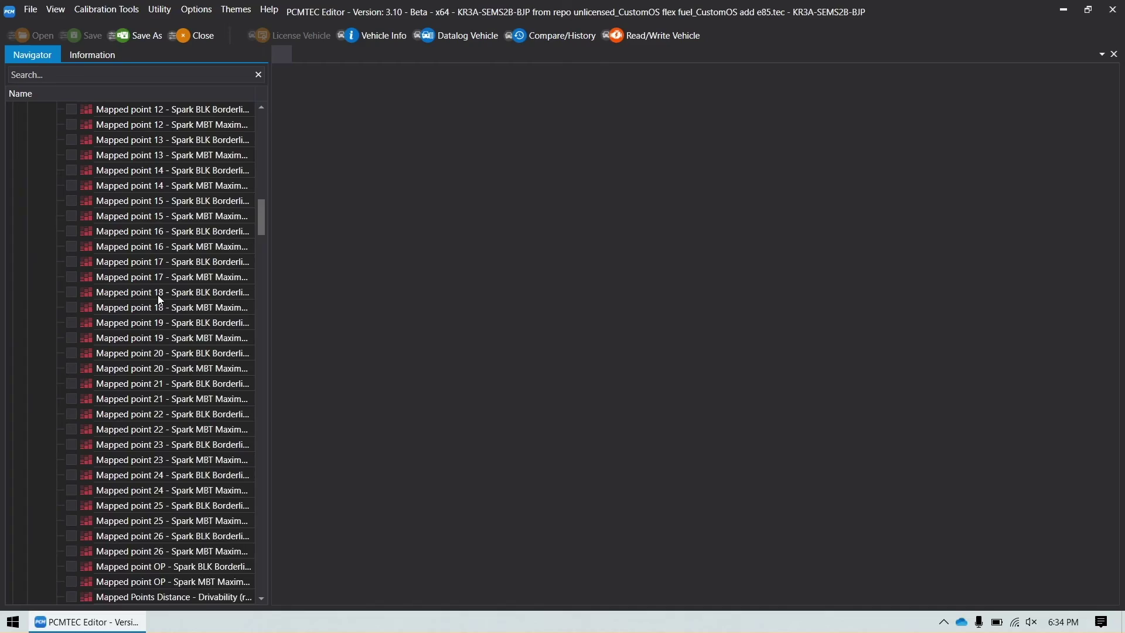
{"action": "scroll", "coordinate": [158, 299], "scroll_direction": "down", "scroll_amount": 10}
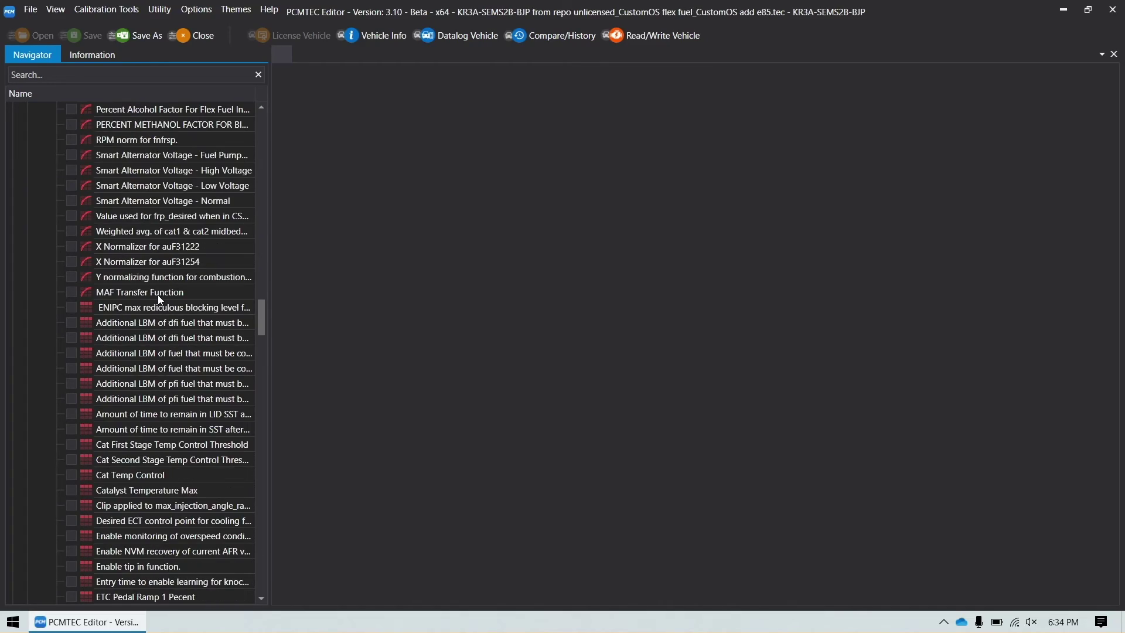
{"action": "scroll", "coordinate": [159, 299], "scroll_direction": "down", "scroll_amount": 5}
{"action": "scroll", "coordinate": [159, 299], "scroll_direction": "up", "scroll_amount": 20}
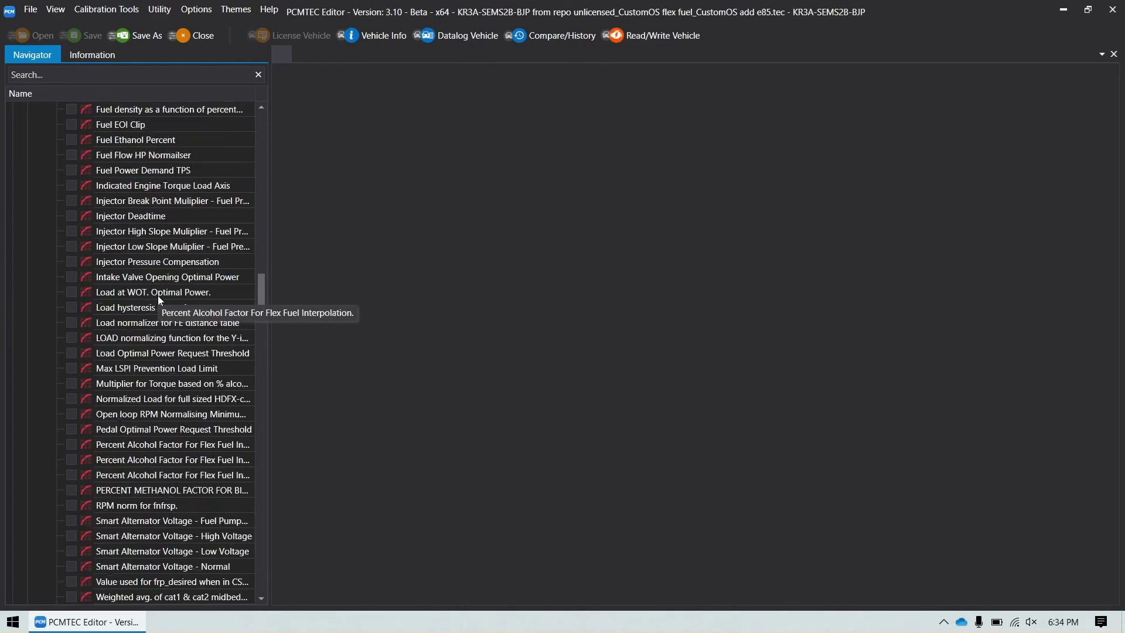
{"action": "scroll", "coordinate": [158, 299], "scroll_direction": "up", "scroll_amount": 10}
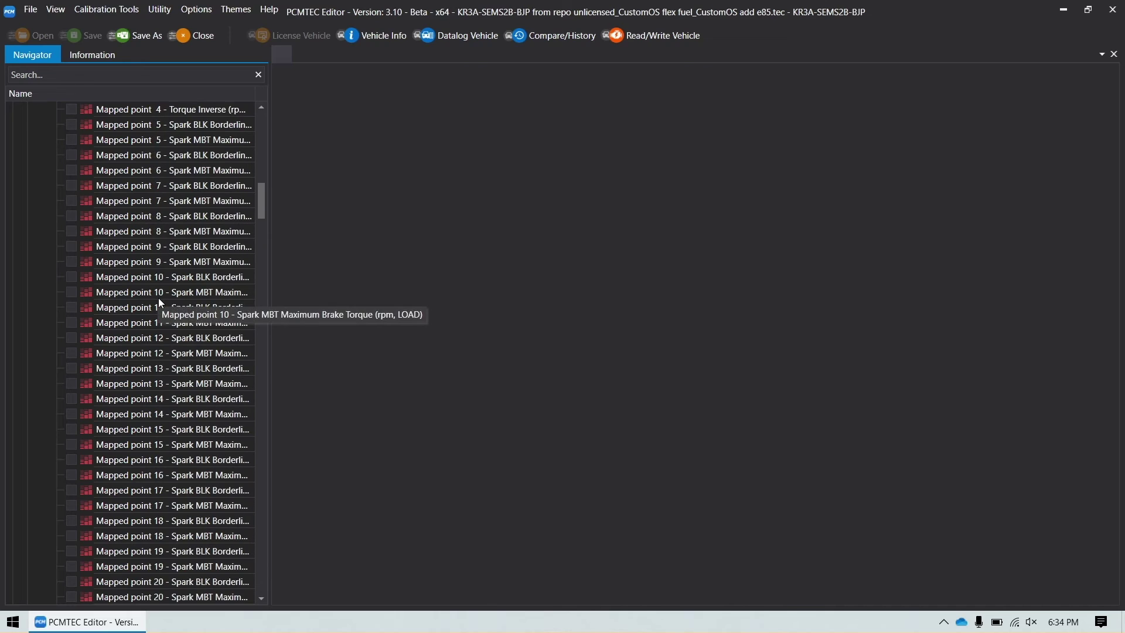
{"action": "scroll", "coordinate": [159, 297], "scroll_direction": "up", "scroll_amount": 10}
{"action": "key", "text": "Left"}
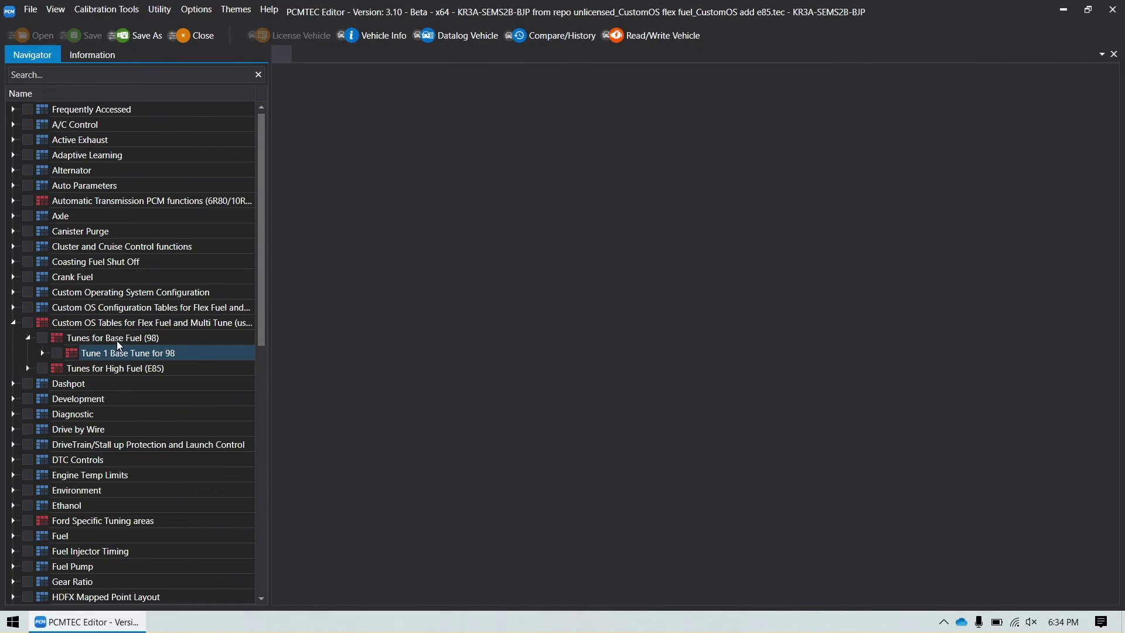
{"action": "double_click", "coordinate": [117, 338]}
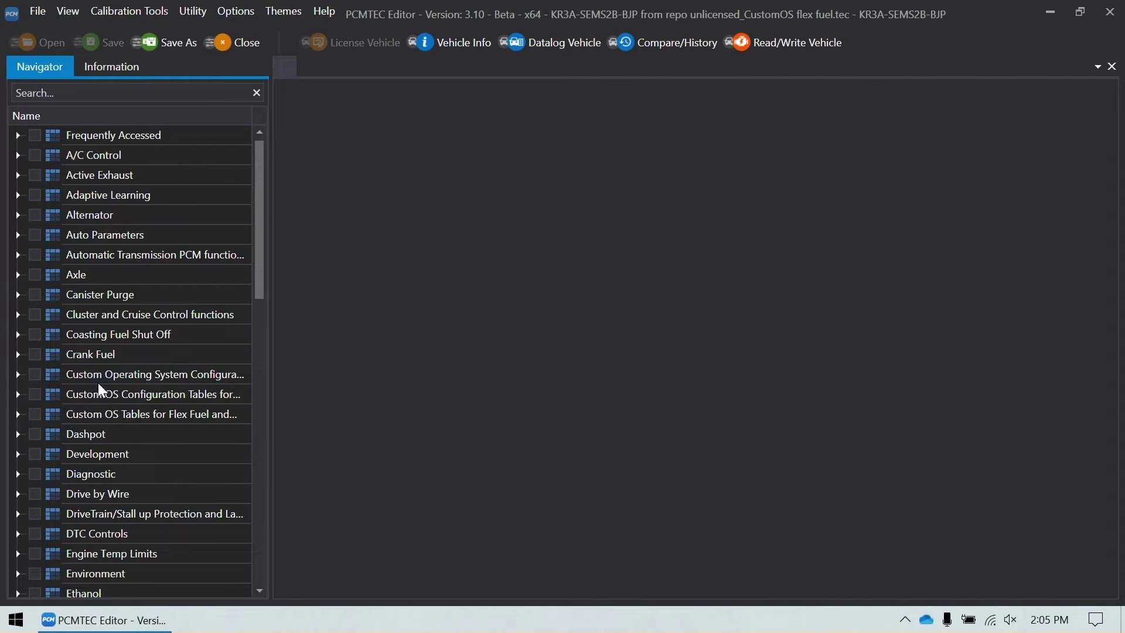
Step: Review the cluster configuration parameters in the Custom Operating System Configuration group, starting at Confirm Tune On Exit, and close them
{"action": "double_click", "coordinate": [114, 374]}
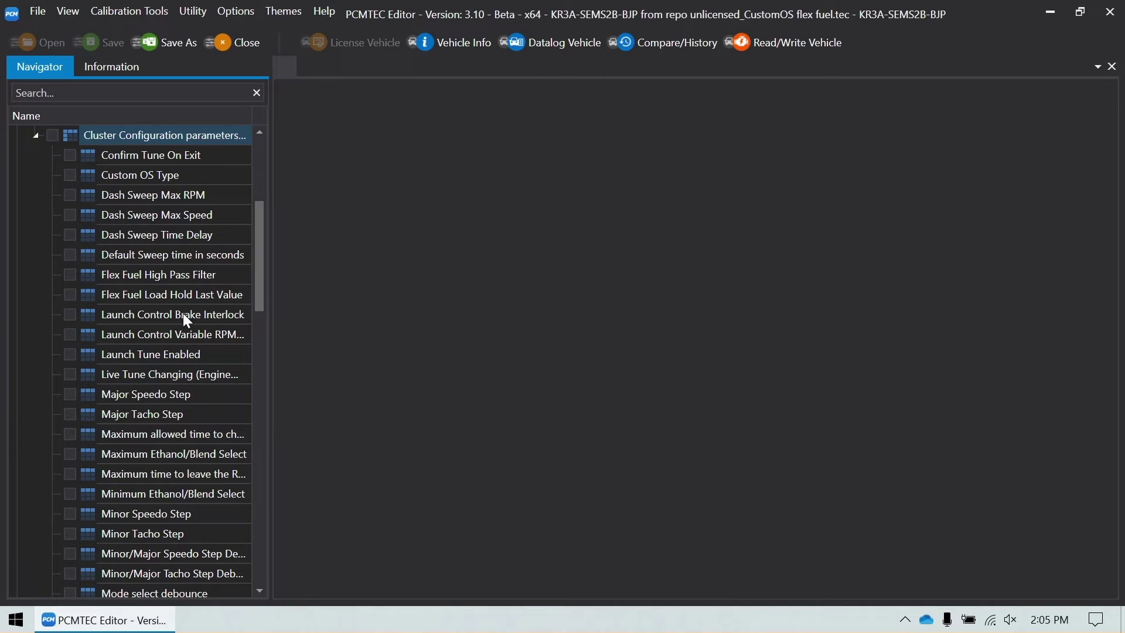
{"action": "left_click", "coordinate": [163, 157]}
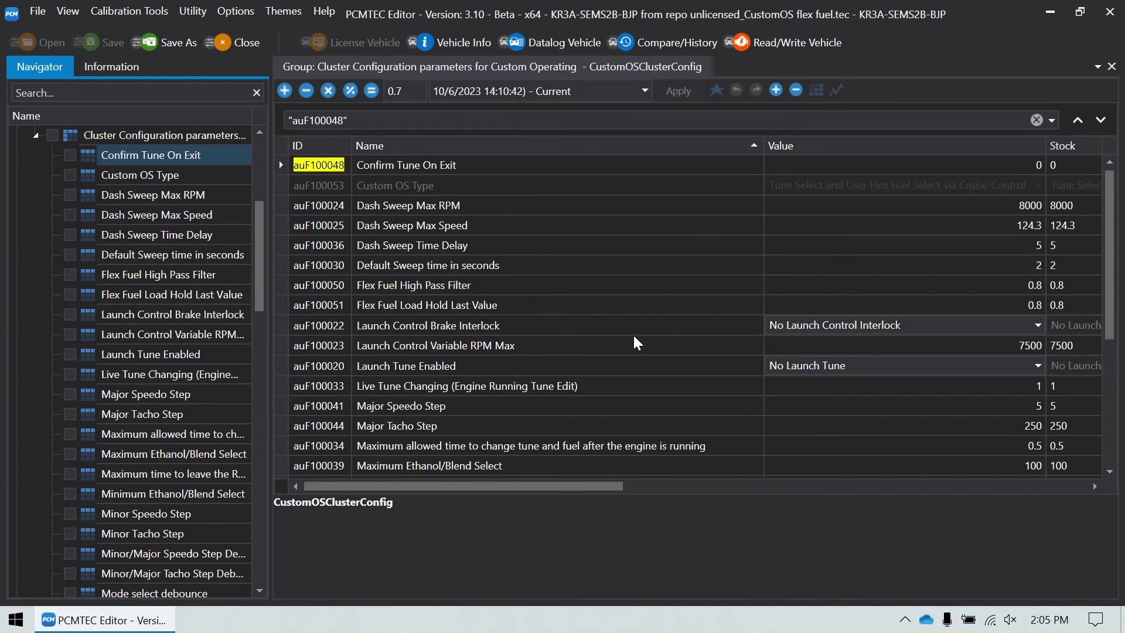
{"action": "scroll", "coordinate": [633, 337], "scroll_direction": "down", "scroll_amount": 2}
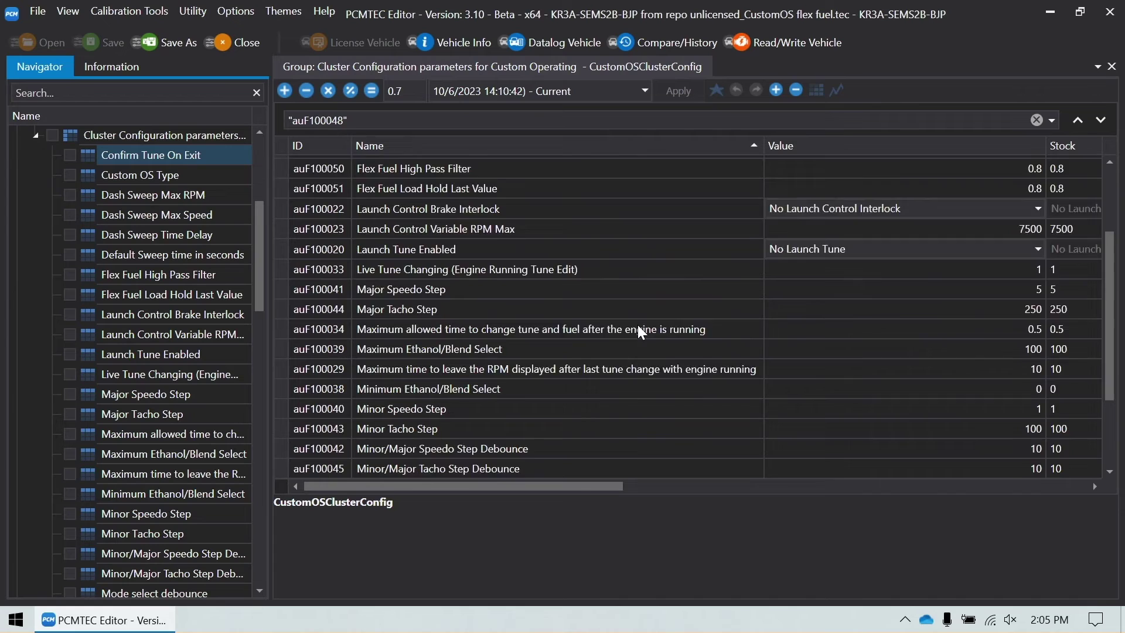
{"action": "scroll", "coordinate": [639, 331], "scroll_direction": "up", "scroll_amount": 2}
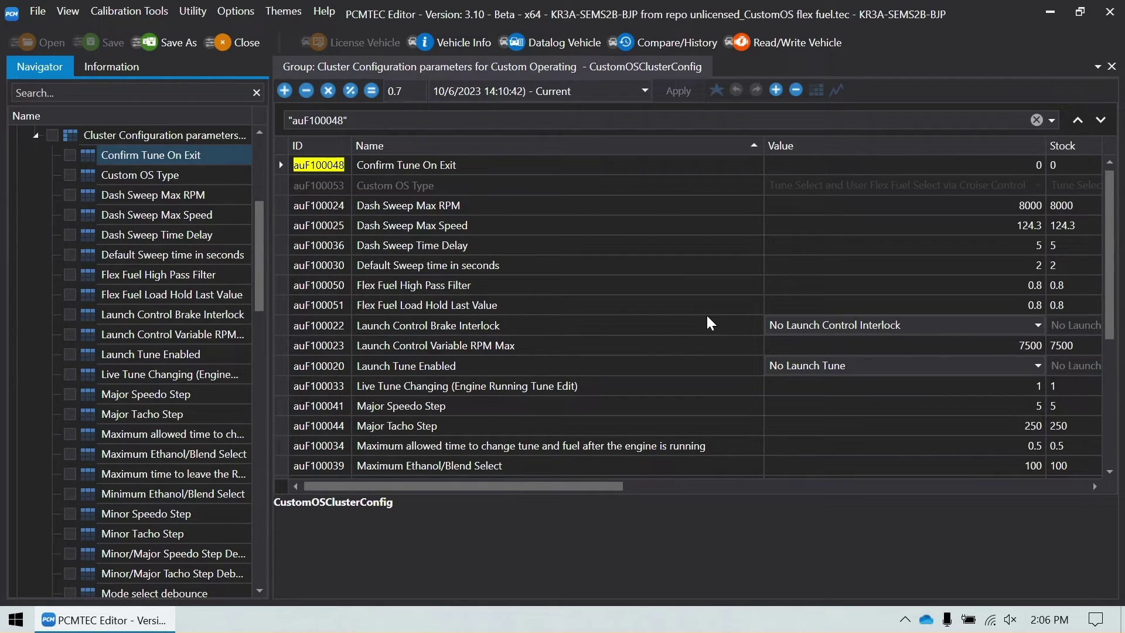
{"action": "scroll", "coordinate": [680, 275], "scroll_direction": "down", "scroll_amount": 4}
{"action": "scroll", "coordinate": [676, 266], "scroll_direction": "up", "scroll_amount": 4}
{"action": "left_click", "coordinate": [1112, 67]}
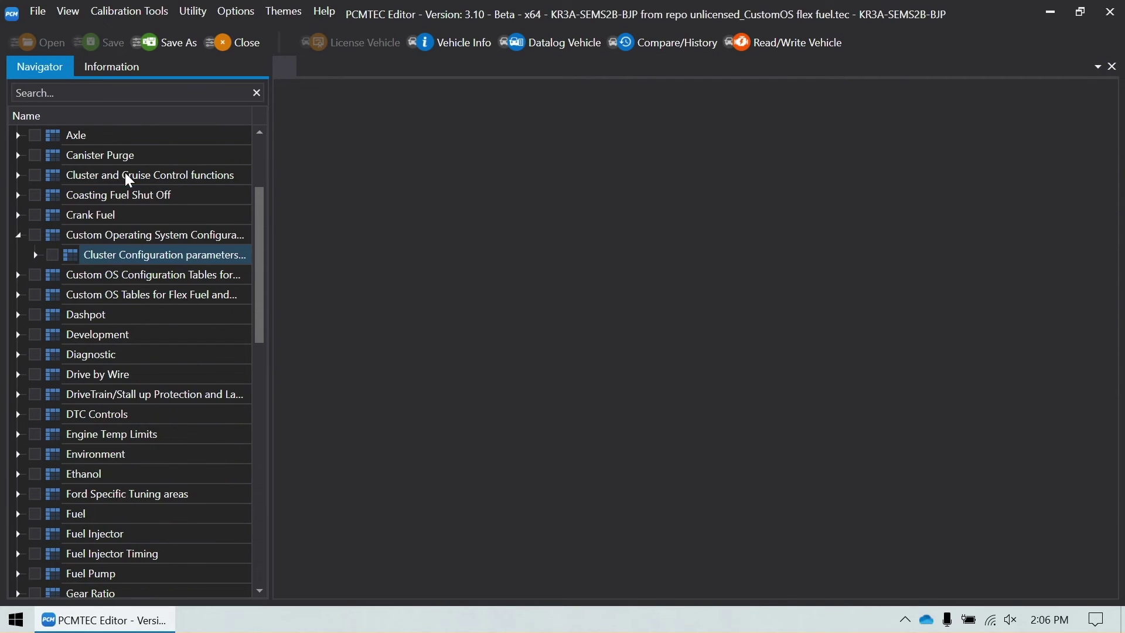
Step: Inspect the Blend Ramp For Multi Tunes curve and expand the custom OS tables for flex fuel and multi tune
{"action": "double_click", "coordinate": [125, 252]}
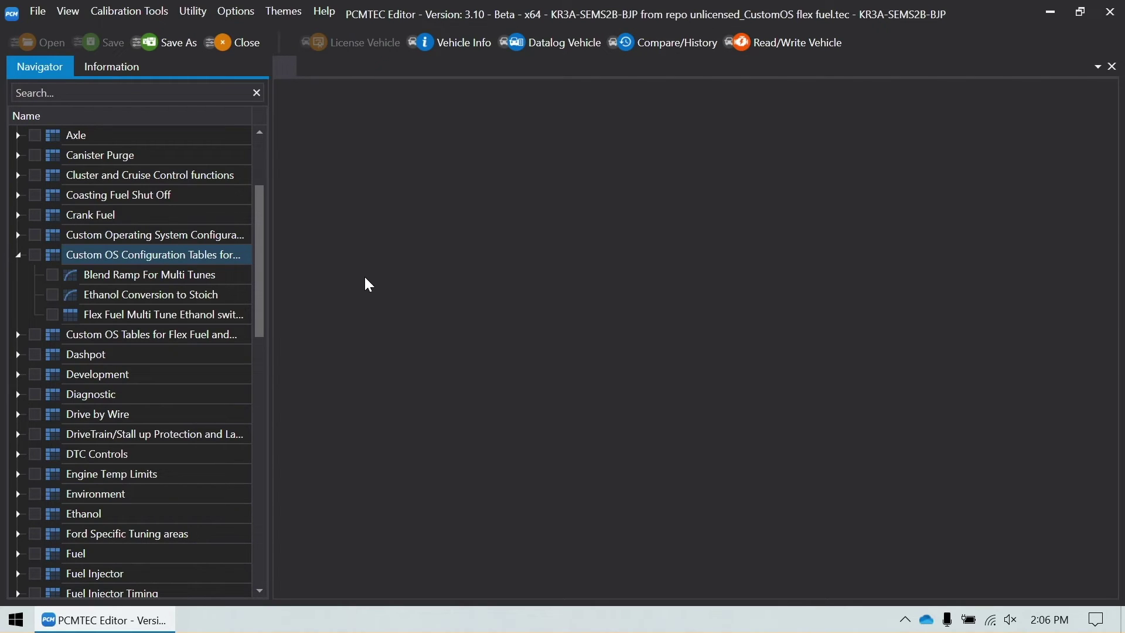
{"action": "double_click", "coordinate": [167, 274]}
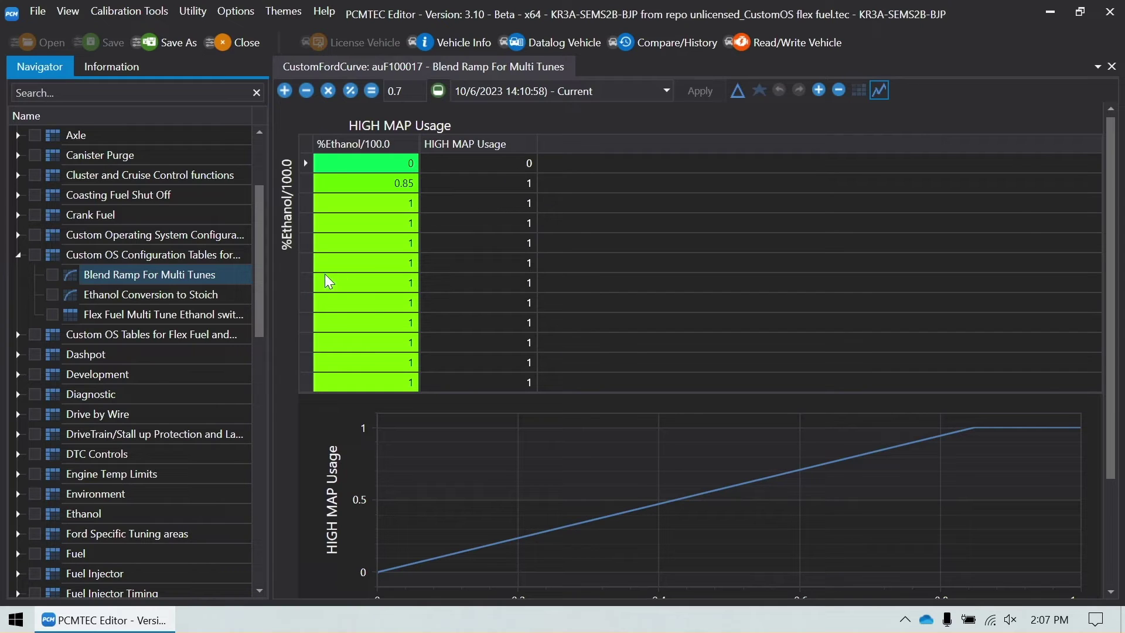
{"action": "double_click", "coordinate": [121, 335]}
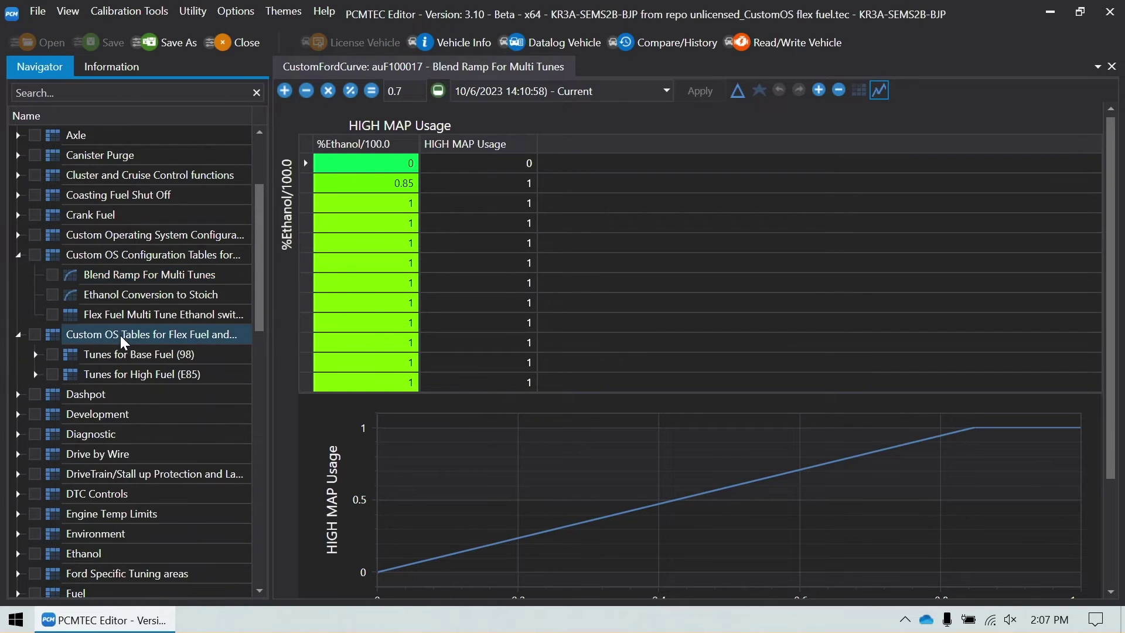
Step: Set the first ethanol breakpoint of the Blend Ramp For Multi Tunes curve to 0.1 and close the curve
{"action": "left_click", "coordinate": [388, 163]}
{"action": "type", "text": "0."}
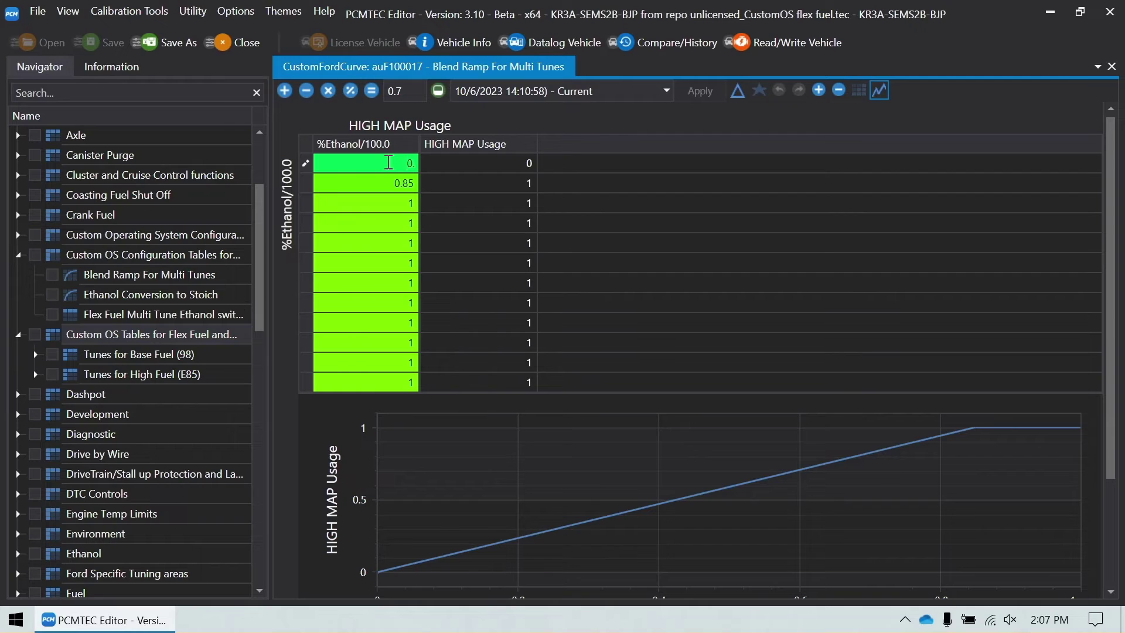
{"action": "type", "text": "1"}
{"action": "key", "text": "Return"}
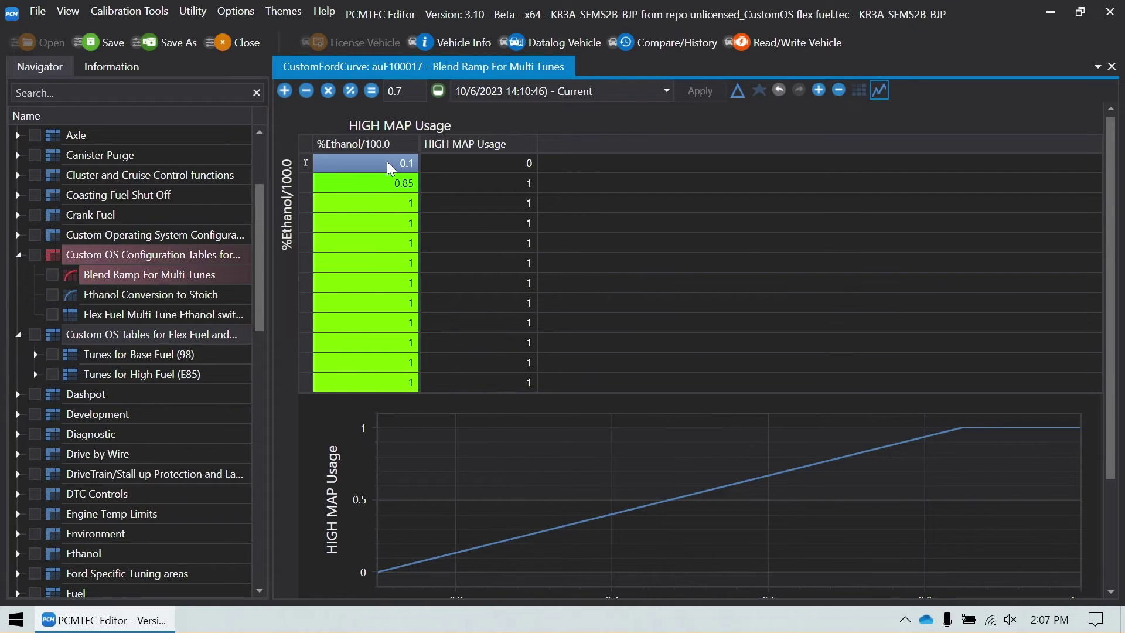
{"action": "left_click", "coordinate": [1111, 67]}
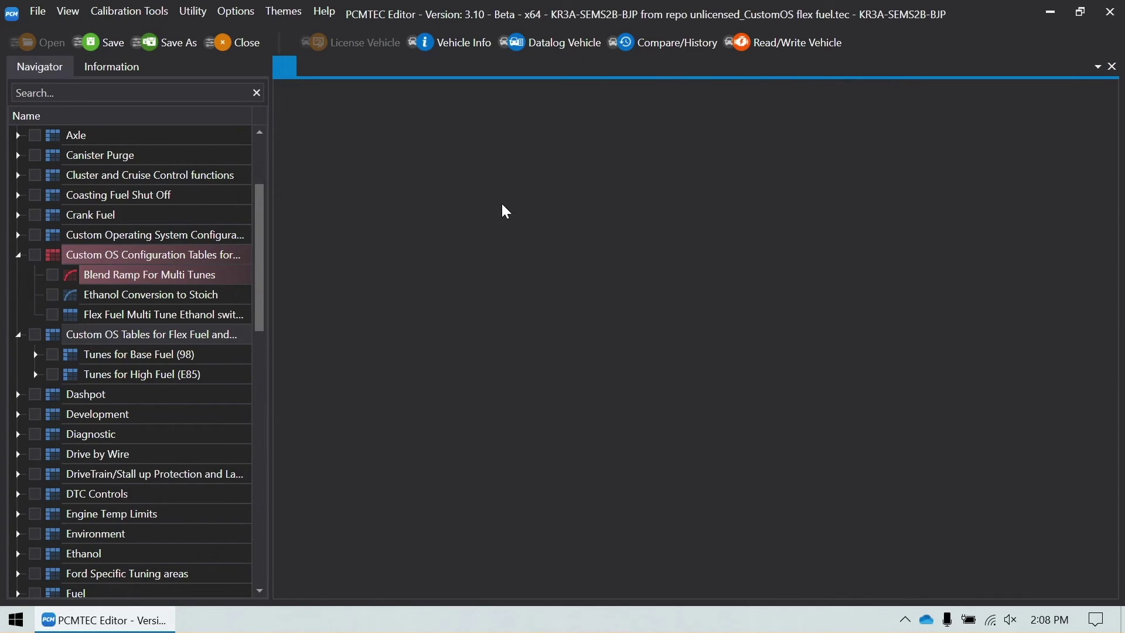
Step: Inspect the Ethanol Conversion to Stoich curve, and set the Flex Fuel Multi Tune Ethanol switch point for Scalars to 60
{"action": "left_click", "coordinate": [144, 295]}
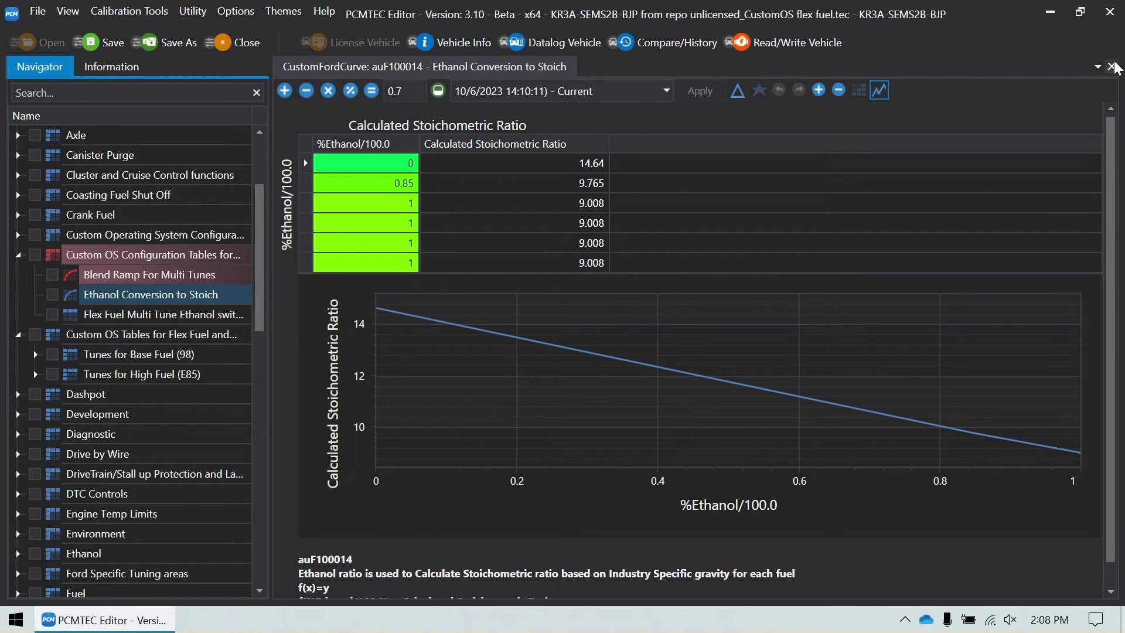
{"action": "left_click", "coordinate": [1113, 67]}
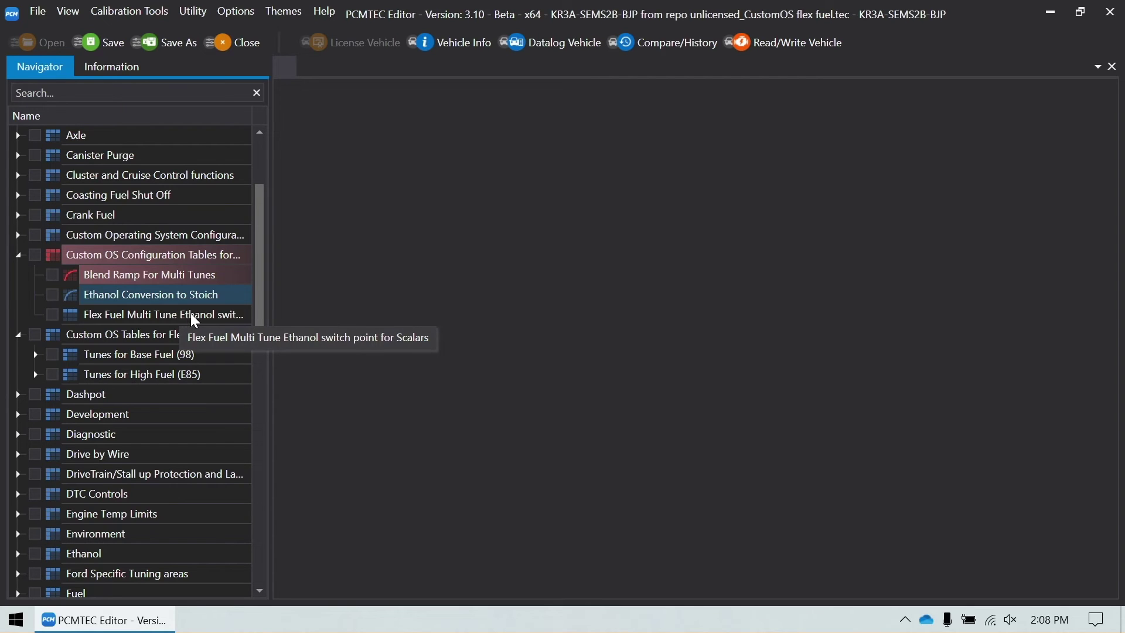
{"action": "double_click", "coordinate": [191, 317]}
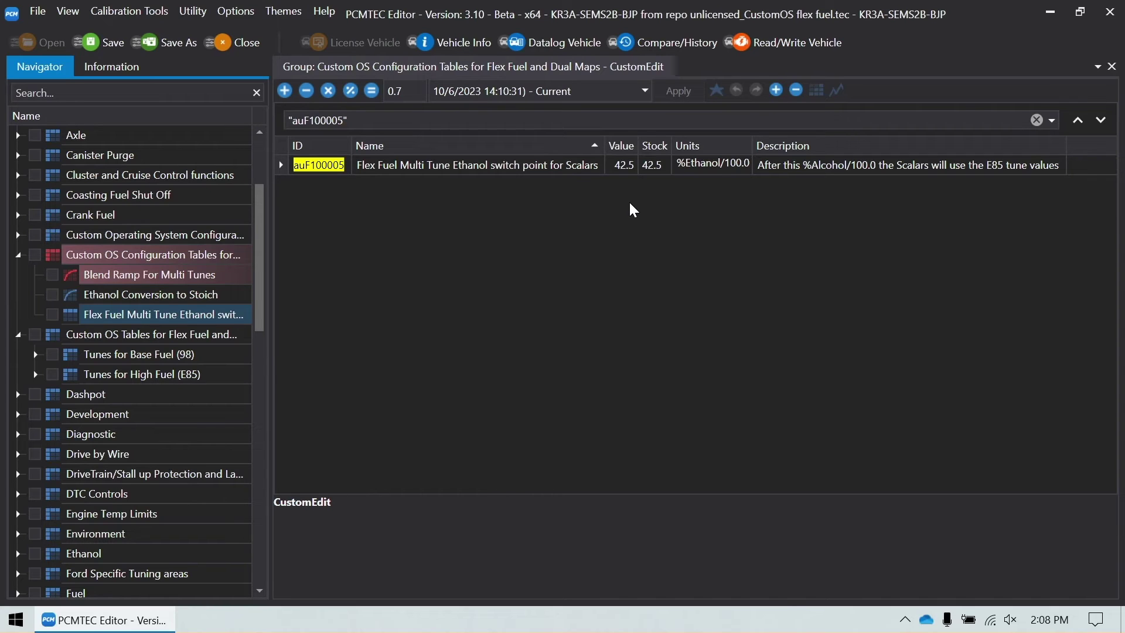
{"action": "left_click", "coordinate": [620, 168]}
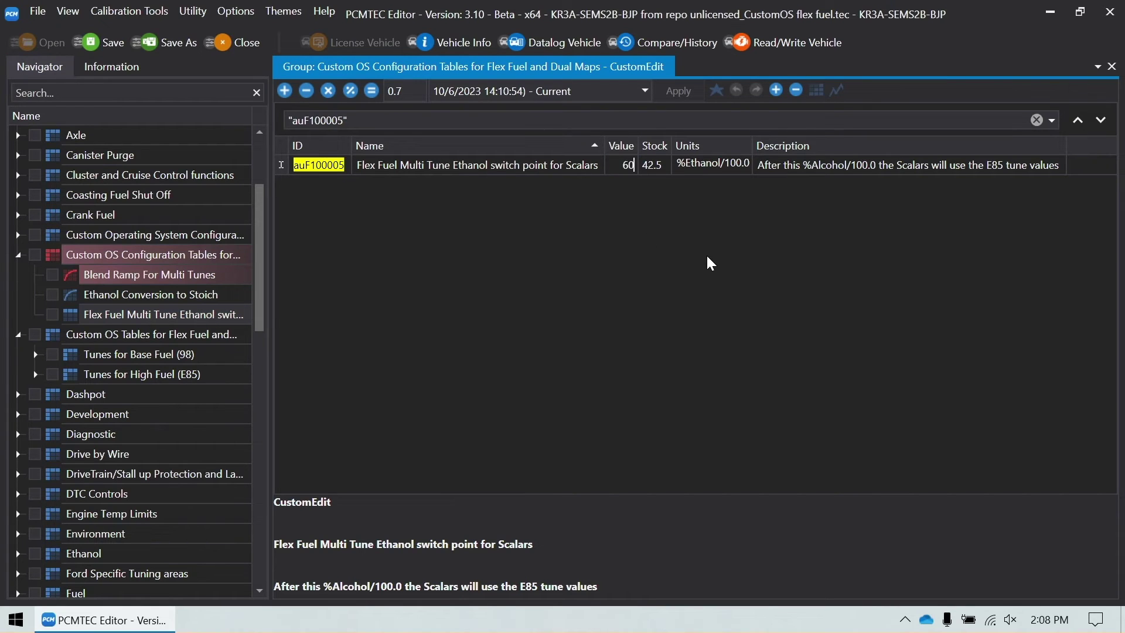
{"action": "key", "text": "ctrl+w"}
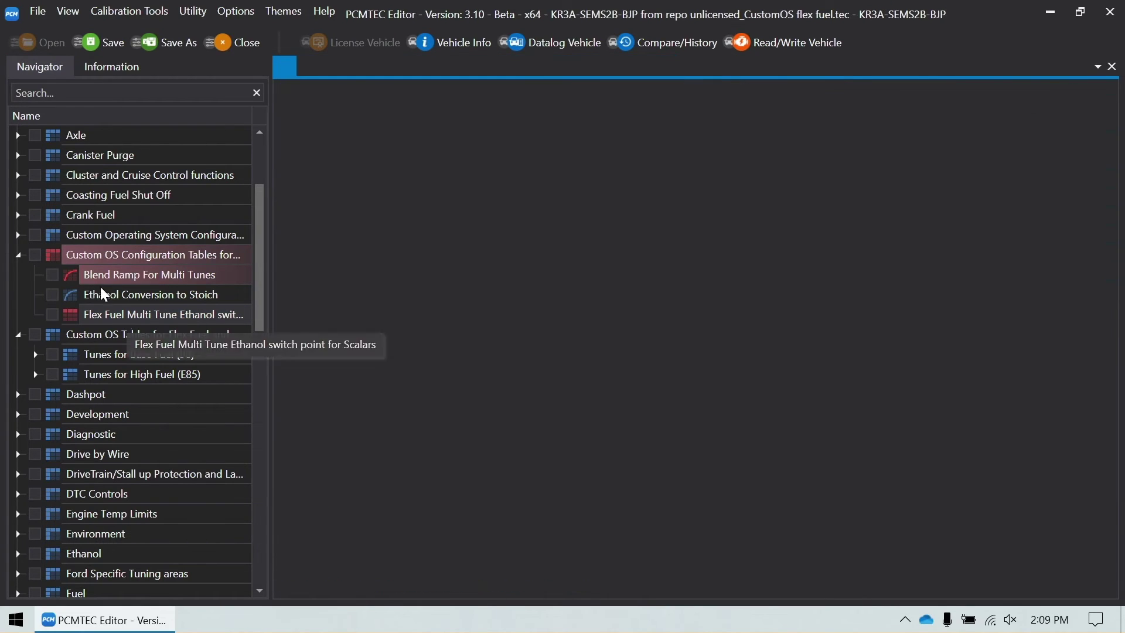
Step: Collapse the custom OS configuration tables and review the tables under Tune 1 Base Tune for 98 and Tune 1 Base Tune for E85
{"action": "double_click", "coordinate": [114, 255]}
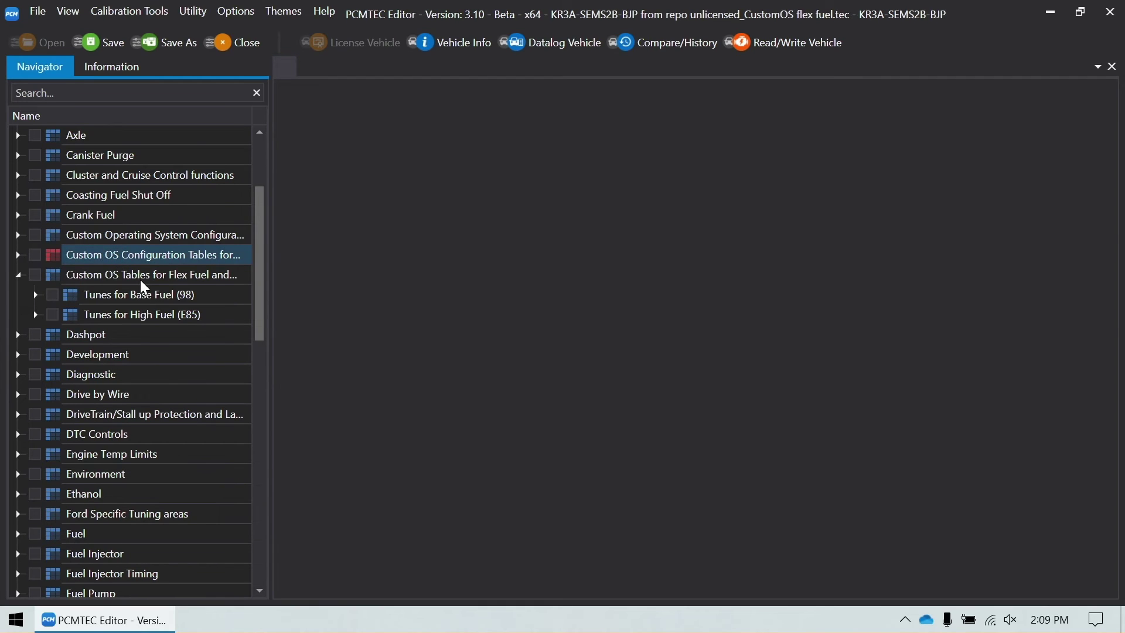
{"action": "scroll", "coordinate": [139, 280], "scroll_direction": "down", "scroll_amount": 1}
{"action": "double_click", "coordinate": [138, 237]}
{"action": "double_click", "coordinate": [164, 275]}
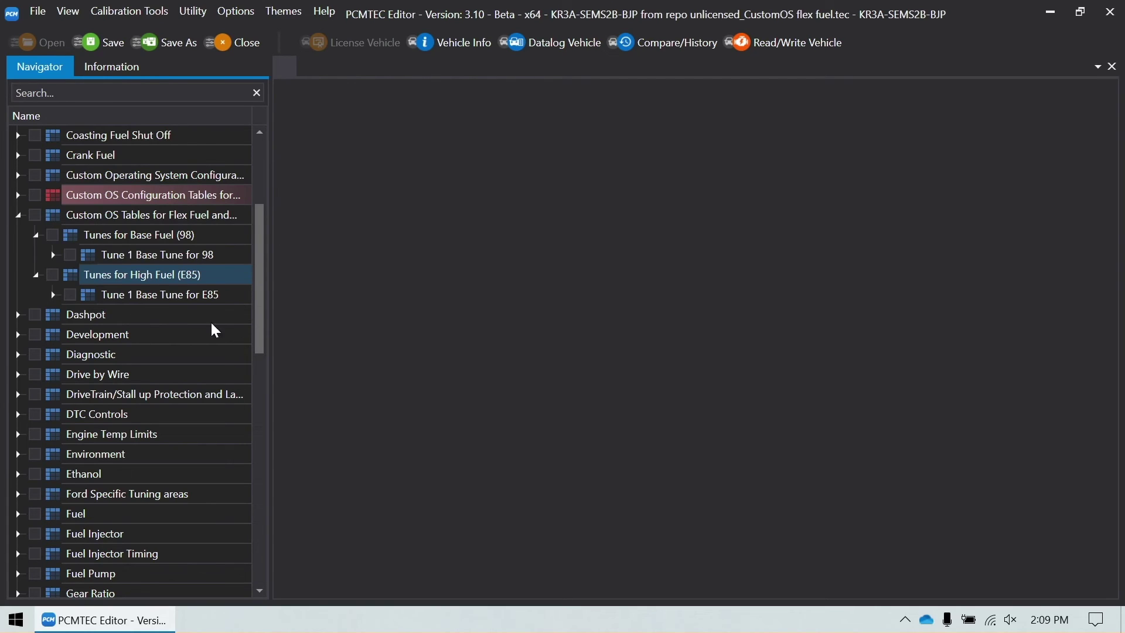
{"action": "double_click", "coordinate": [163, 262]}
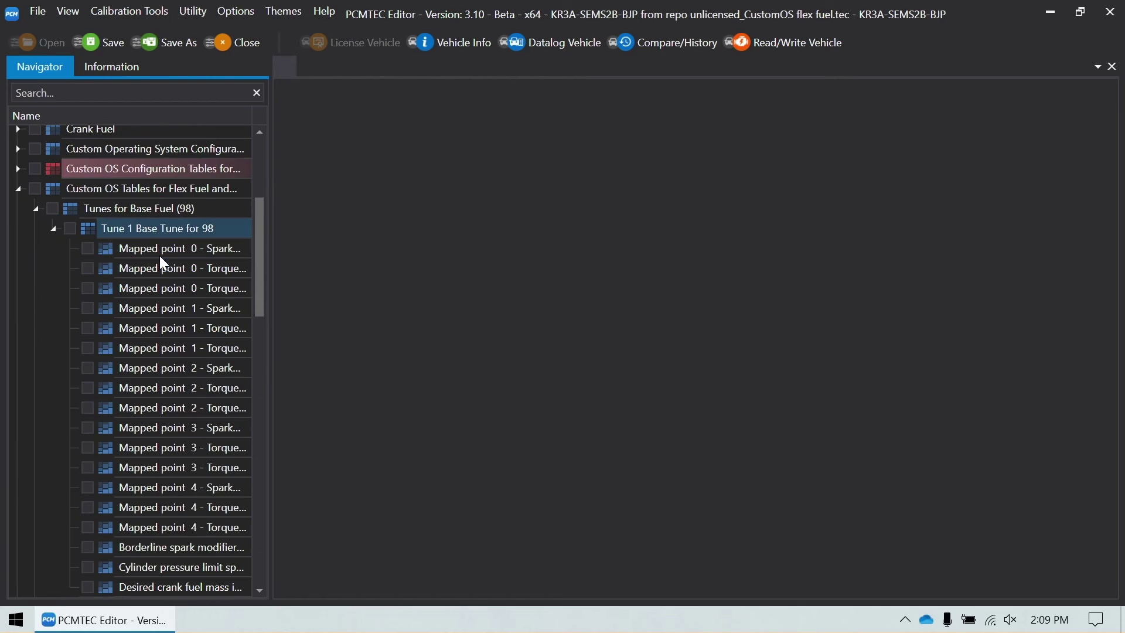
{"action": "scroll", "coordinate": [177, 260], "scroll_direction": "down", "scroll_amount": 5}
{"action": "scroll", "coordinate": [177, 272], "scroll_direction": "down", "scroll_amount": 1}
{"action": "double_click", "coordinate": [178, 272]}
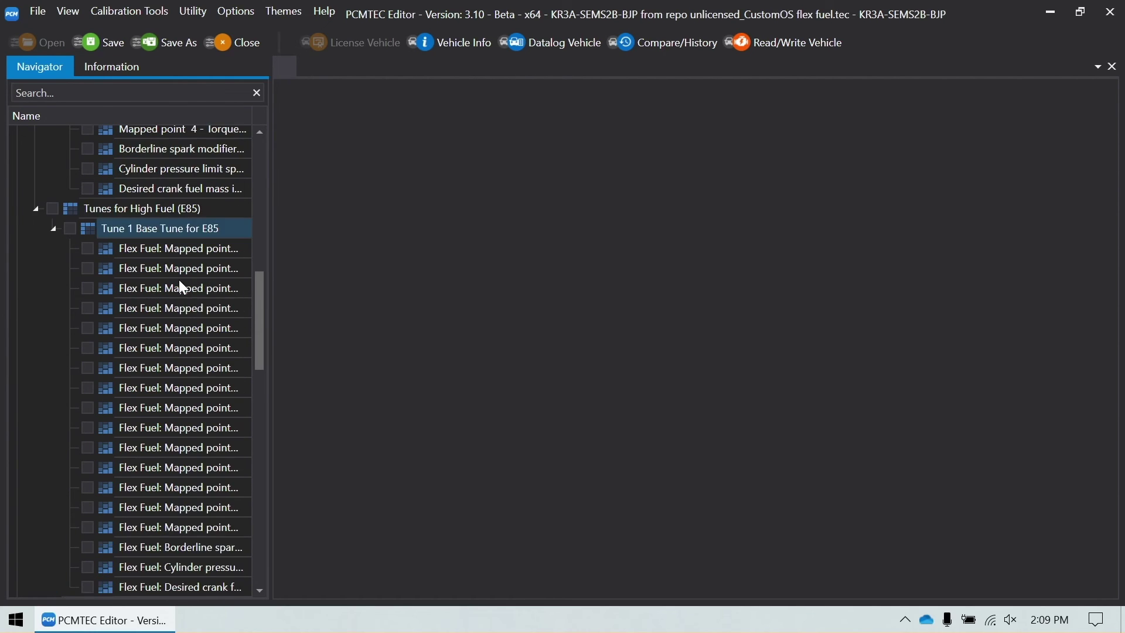
{"action": "scroll", "coordinate": [167, 284], "scroll_direction": "up", "scroll_amount": 8}
{"action": "scroll", "coordinate": [130, 315], "scroll_direction": "down", "scroll_amount": 8}
{"action": "scroll", "coordinate": [207, 293], "scroll_direction": "up", "scroll_amount": 6}
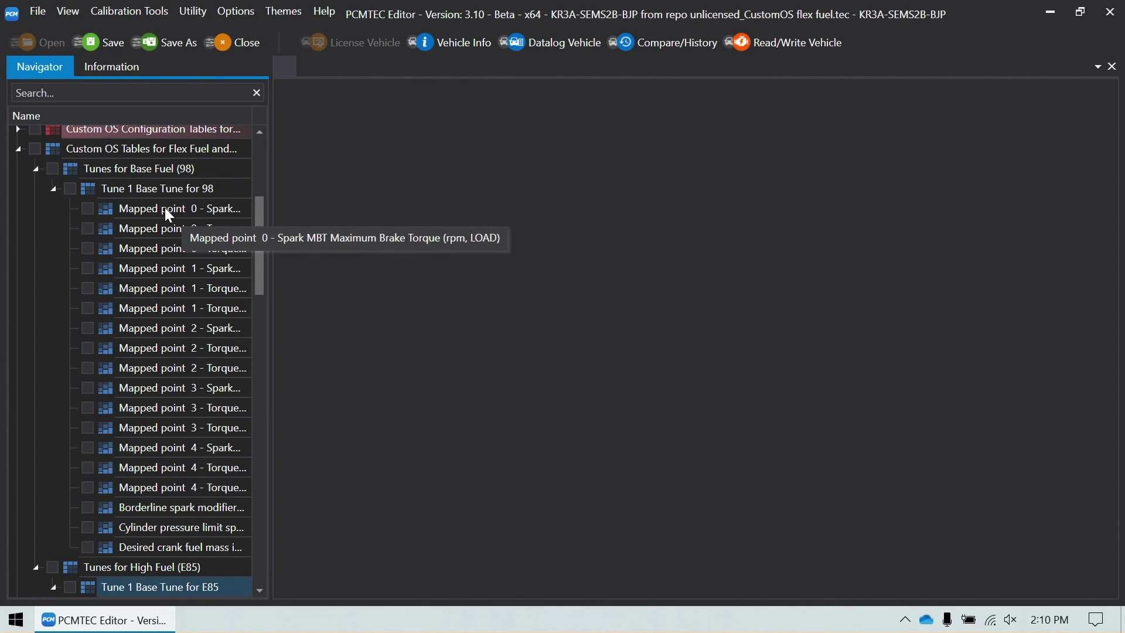
Step: Check the HDFX Mapped Points tables in the Spark group, then collapse the group again
{"action": "scroll", "coordinate": [165, 211], "scroll_direction": "down", "scroll_amount": 15}
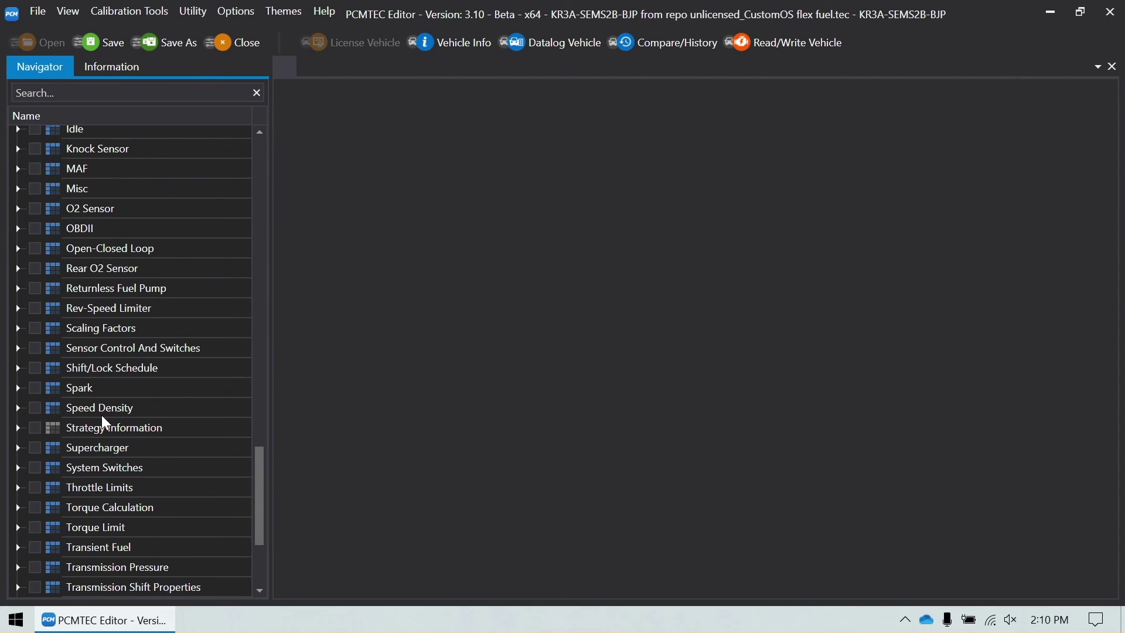
{"action": "left_click", "coordinate": [17, 388]}
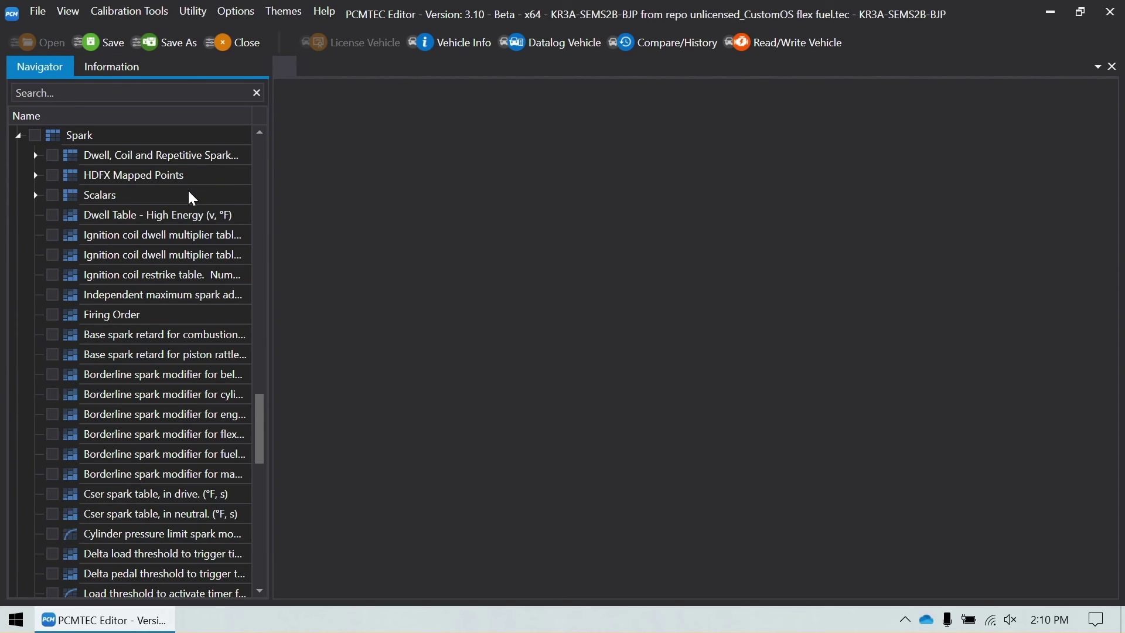
{"action": "double_click", "coordinate": [109, 175]}
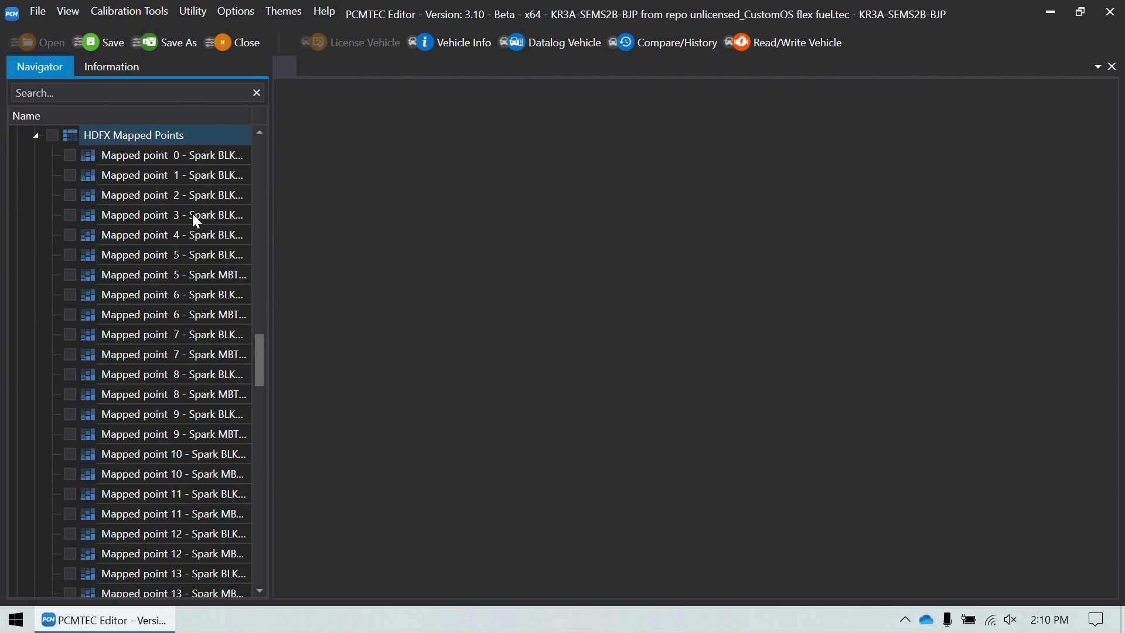
{"action": "scroll", "coordinate": [192, 214], "scroll_direction": "up", "scroll_amount": 1}
{"action": "left_click", "coordinate": [36, 195]}
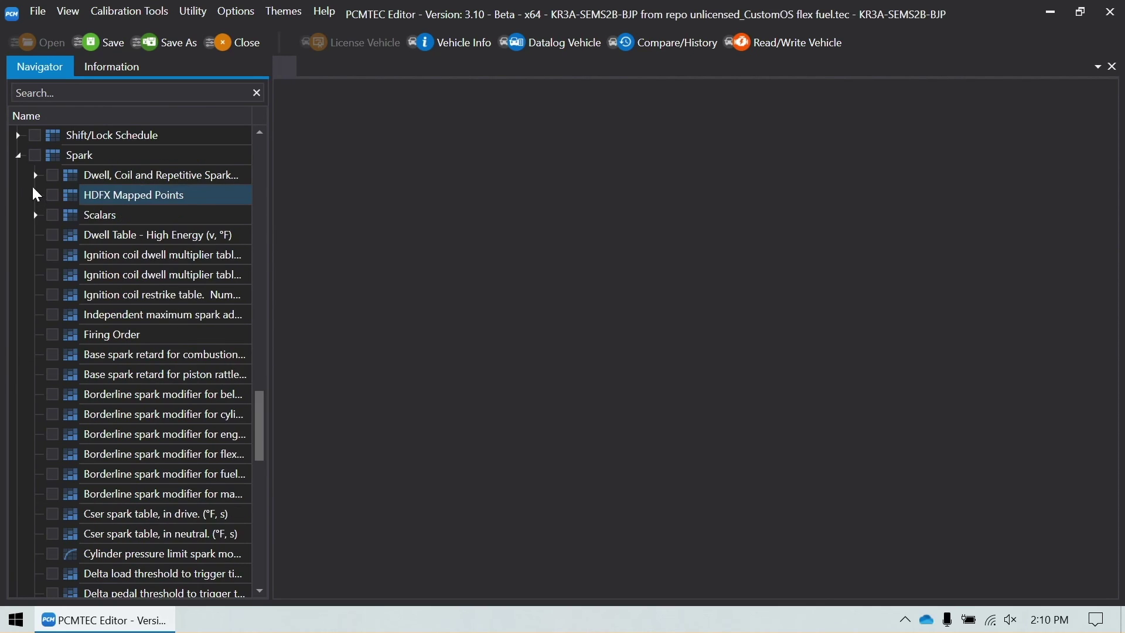
{"action": "left_click", "coordinate": [18, 155]}
Step: Compare the mapped point tables under Tune 1 Base Tune for 98 with their Flex Fuel counterparts for E85
{"action": "scroll", "coordinate": [156, 350], "scroll_direction": "up", "scroll_amount": 15}
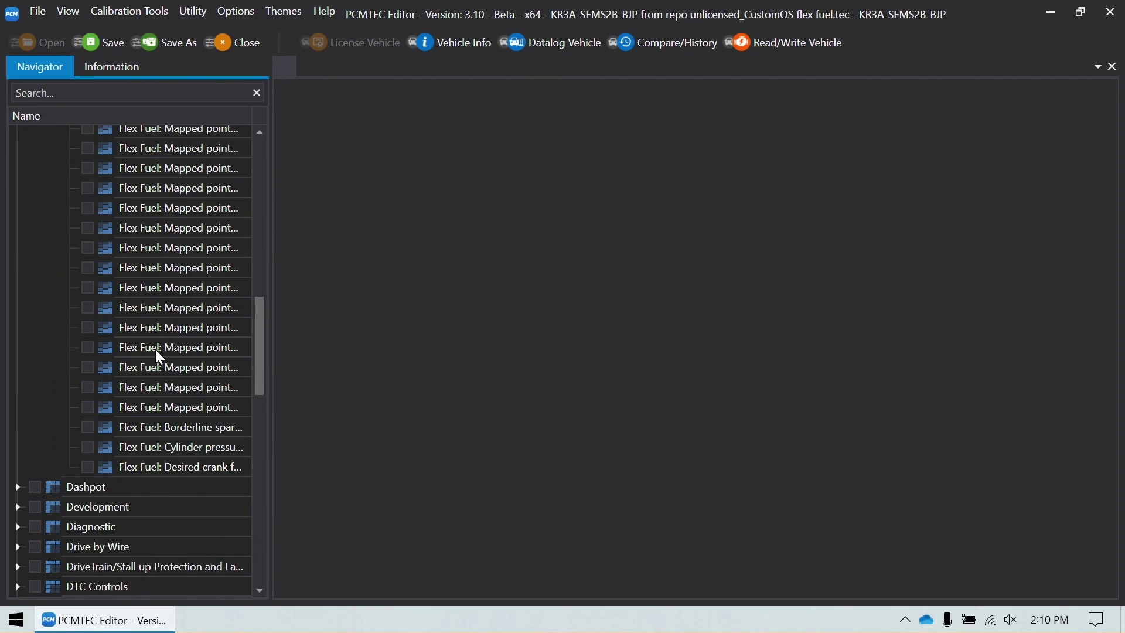
{"action": "scroll", "coordinate": [163, 339], "scroll_direction": "down", "scroll_amount": 1}
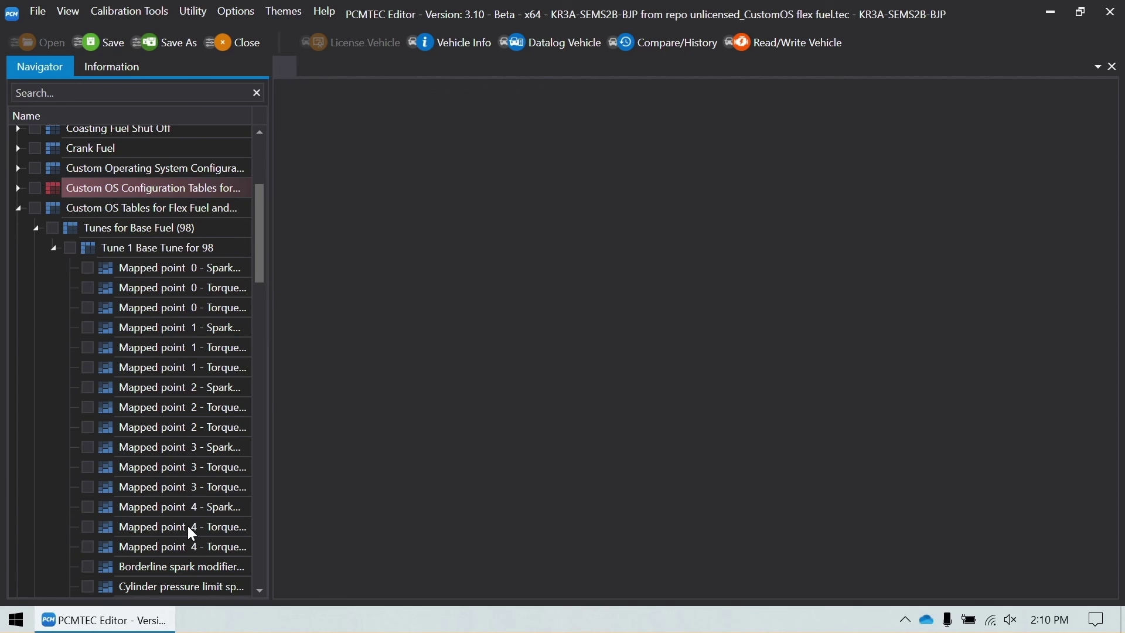
{"action": "scroll", "coordinate": [190, 529], "scroll_direction": "down", "scroll_amount": 6}
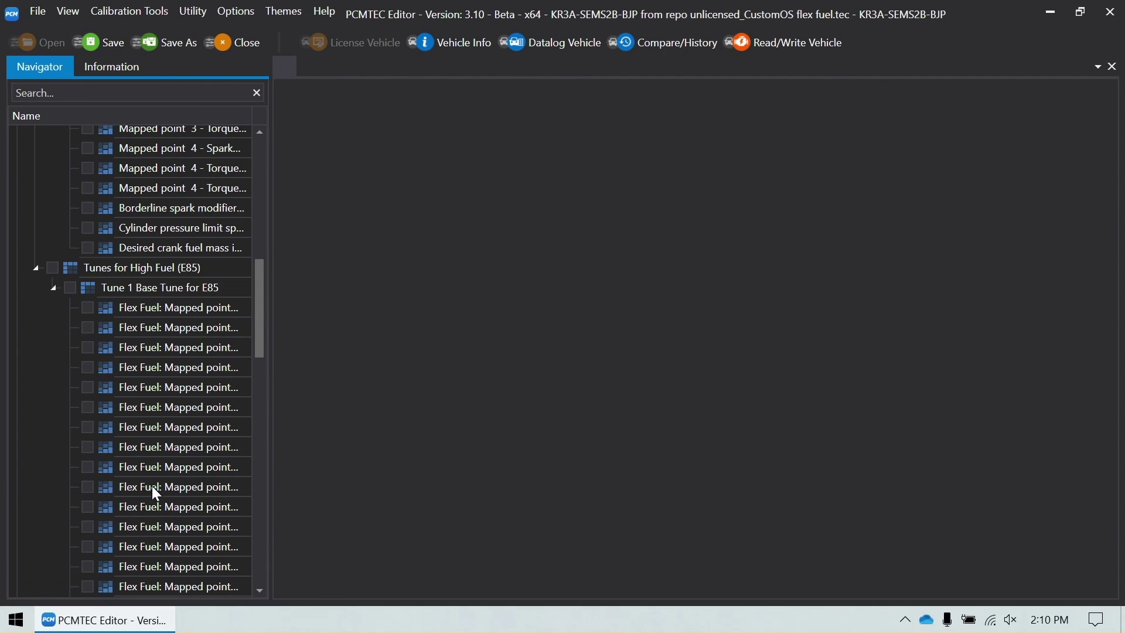
{"action": "scroll", "coordinate": [177, 321], "scroll_direction": "down", "scroll_amount": 2}
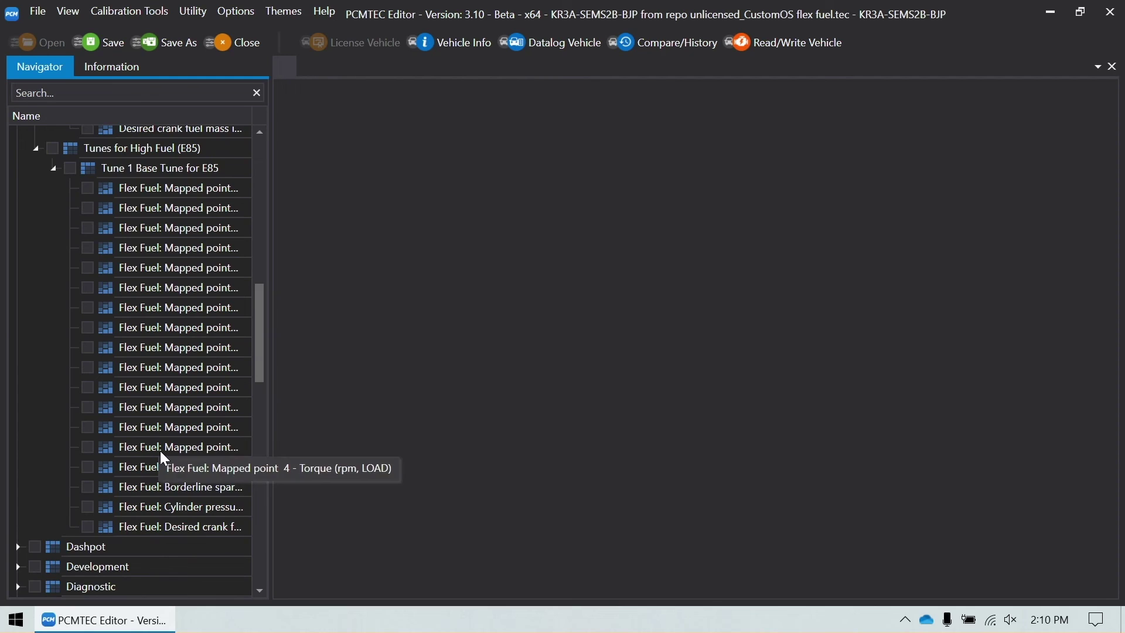
{"action": "scroll", "coordinate": [180, 437], "scroll_direction": "up", "scroll_amount": 2}
{"action": "scroll", "coordinate": [180, 438], "scroll_direction": "down", "scroll_amount": 2}
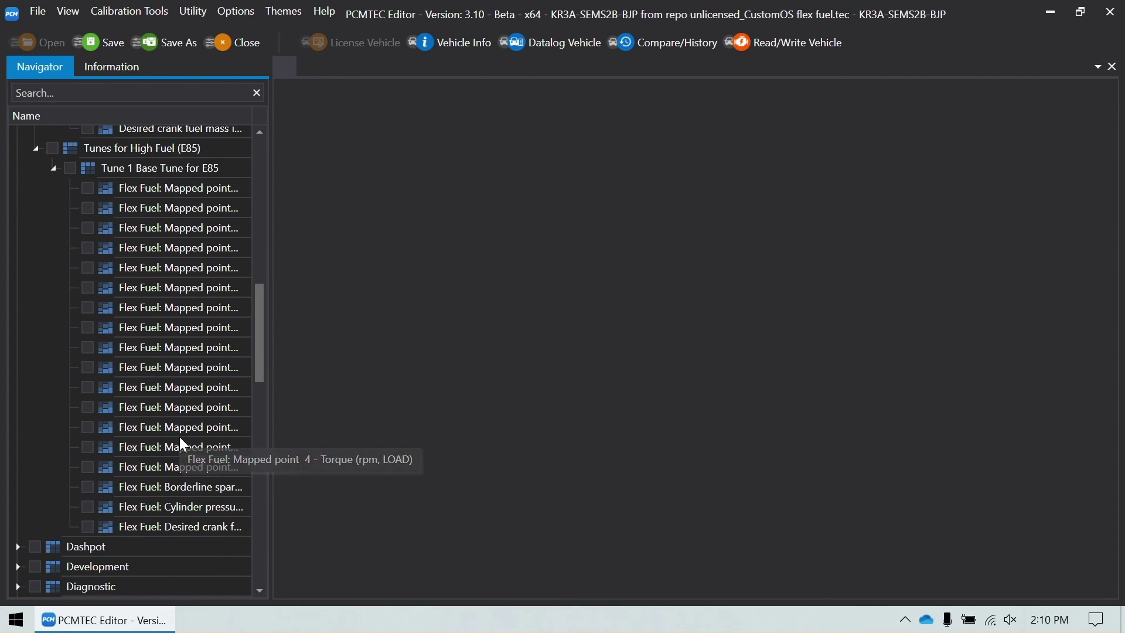
{"action": "scroll", "coordinate": [176, 422], "scroll_direction": "up", "scroll_amount": 7}
{"action": "scroll", "coordinate": [164, 378], "scroll_direction": "down", "scroll_amount": 7}
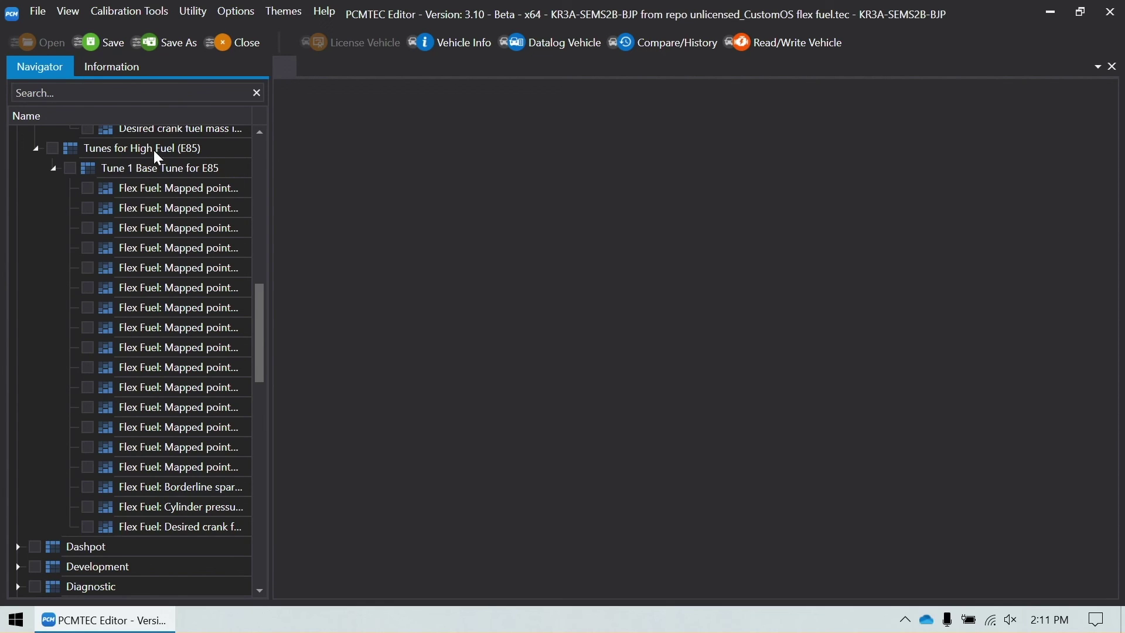
{"action": "scroll", "coordinate": [165, 309], "scroll_direction": "up", "scroll_amount": 6}
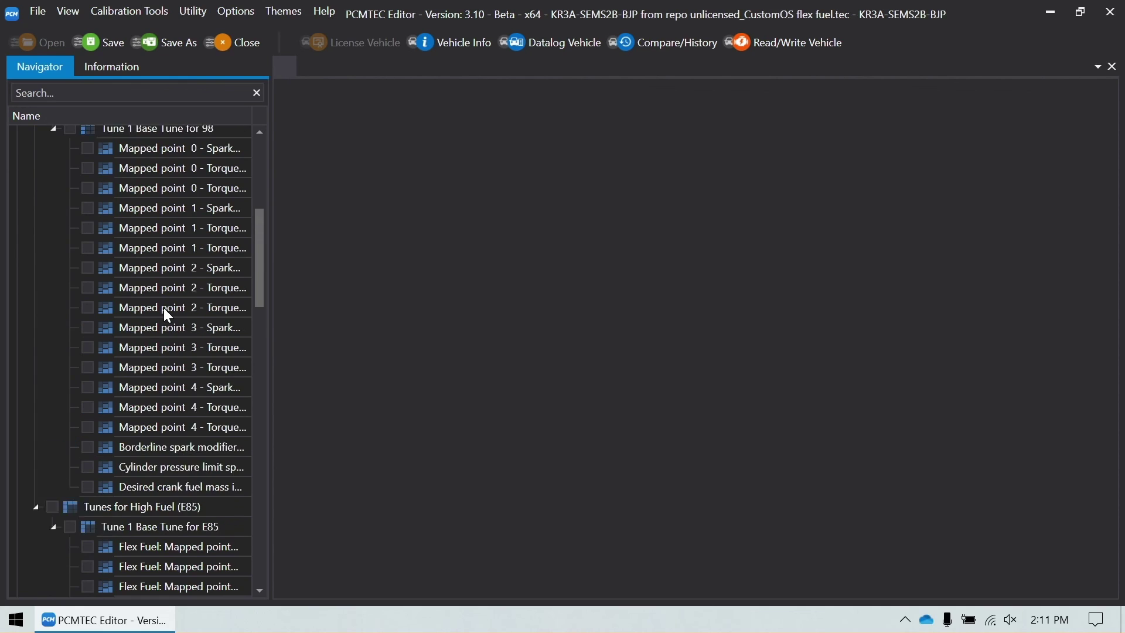
{"action": "scroll", "coordinate": [165, 309], "scroll_direction": "up", "scroll_amount": 1}
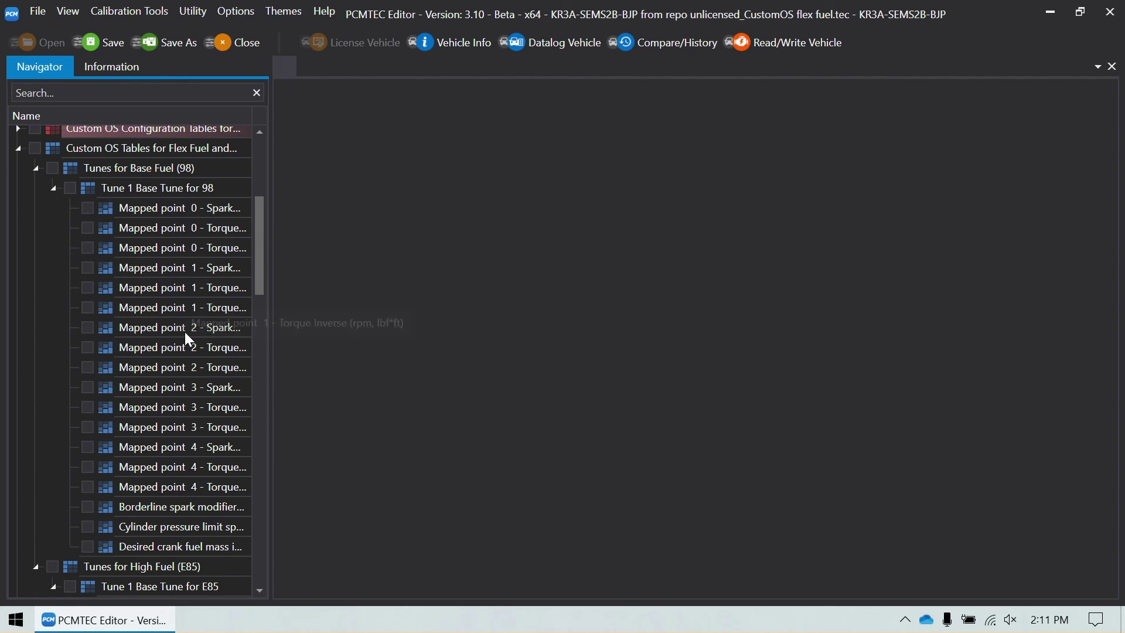
Step: Add 6 to every cell of the Flex Fuel: Borderline spark modifier table under Tune 1 Base Tune for E85 and close it
{"action": "scroll", "coordinate": [187, 375], "scroll_direction": "down", "scroll_amount": 7}
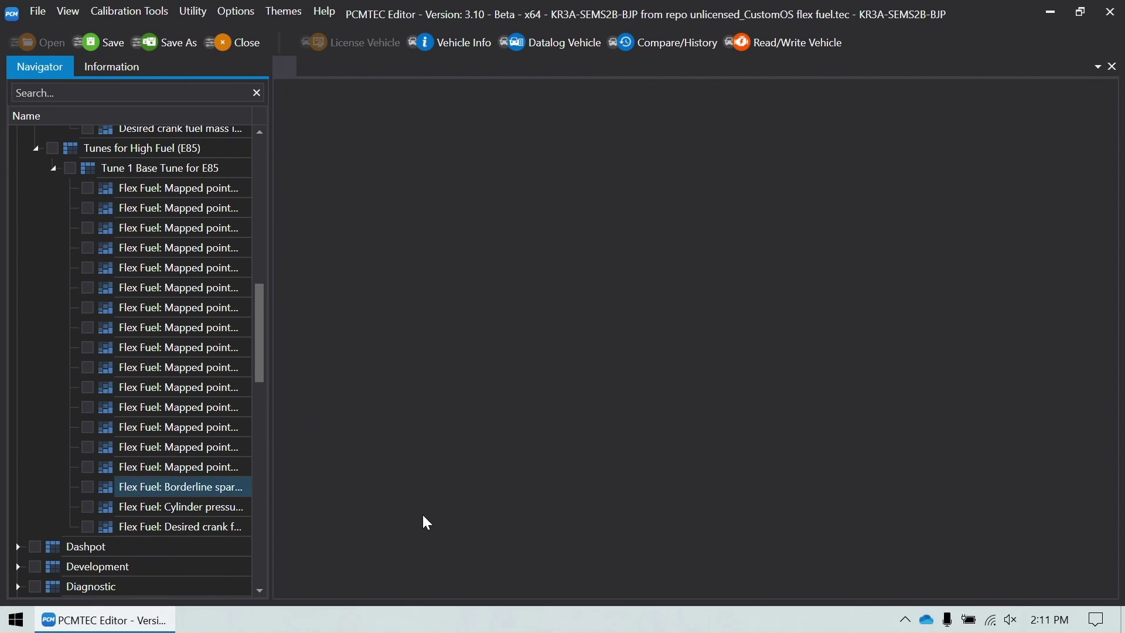
{"action": "left_click_drag", "start_coordinate": [384, 164], "coordinate": [1089, 407]}
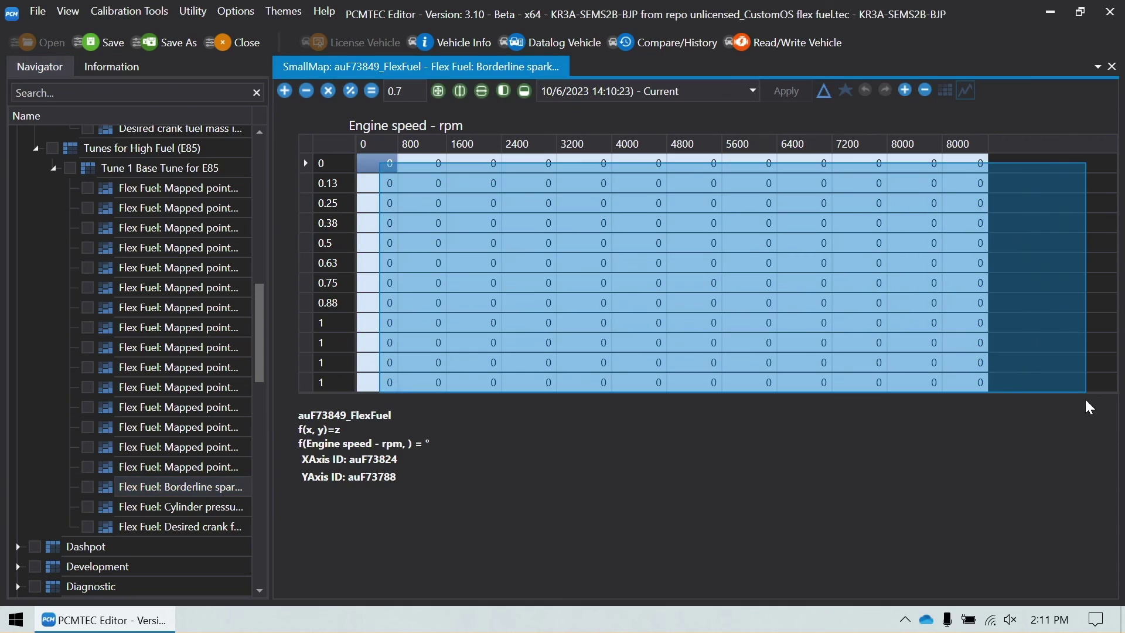
{"action": "left_click", "coordinate": [409, 93]}
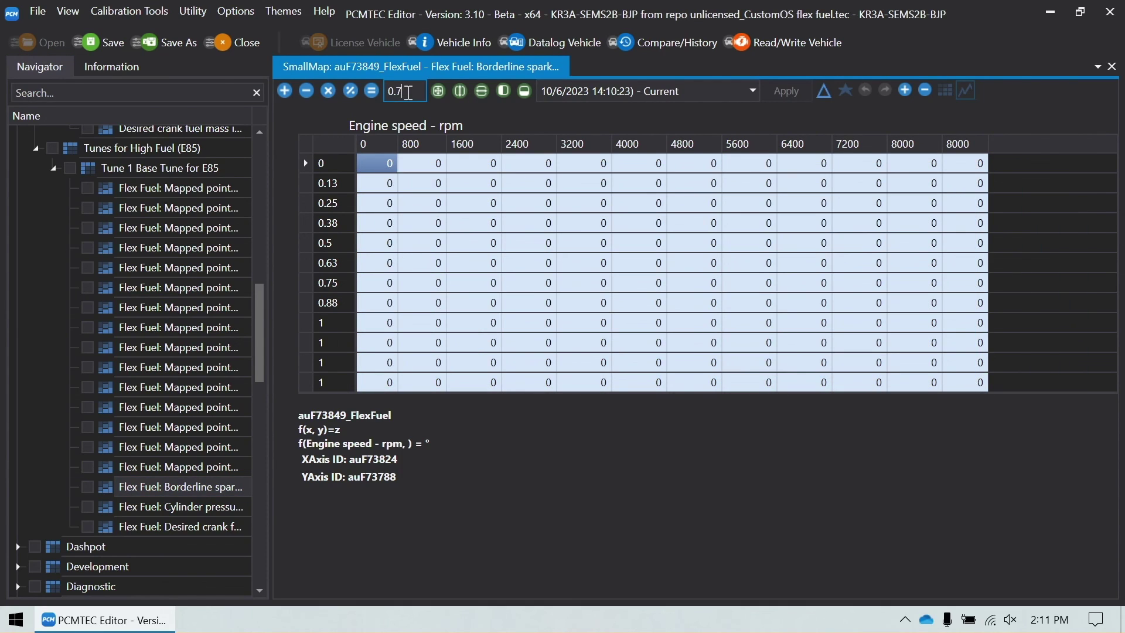
{"action": "key", "text": "ctrl+a"}
{"action": "type", "text": "6"}
{"action": "left_click", "coordinate": [285, 91]}
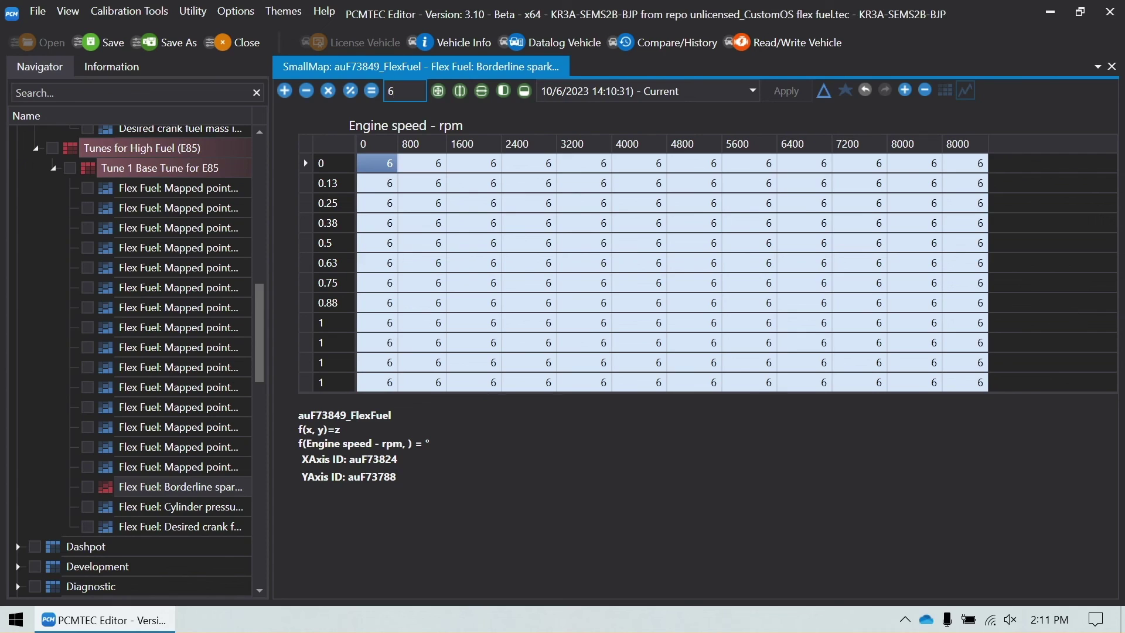
{"action": "left_click", "coordinate": [1112, 68]}
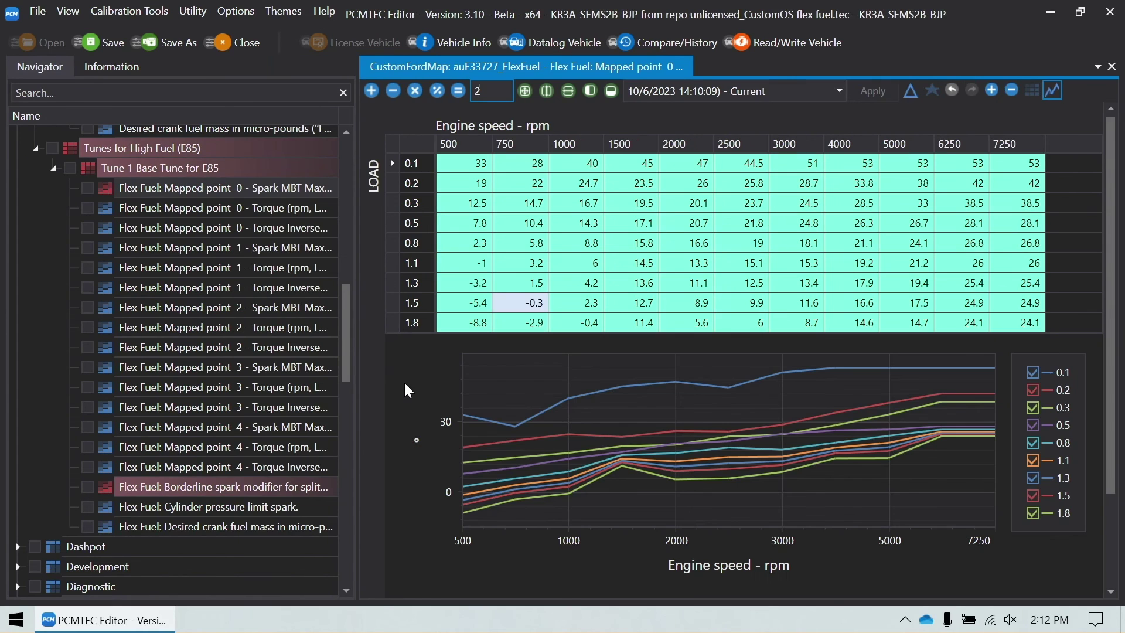